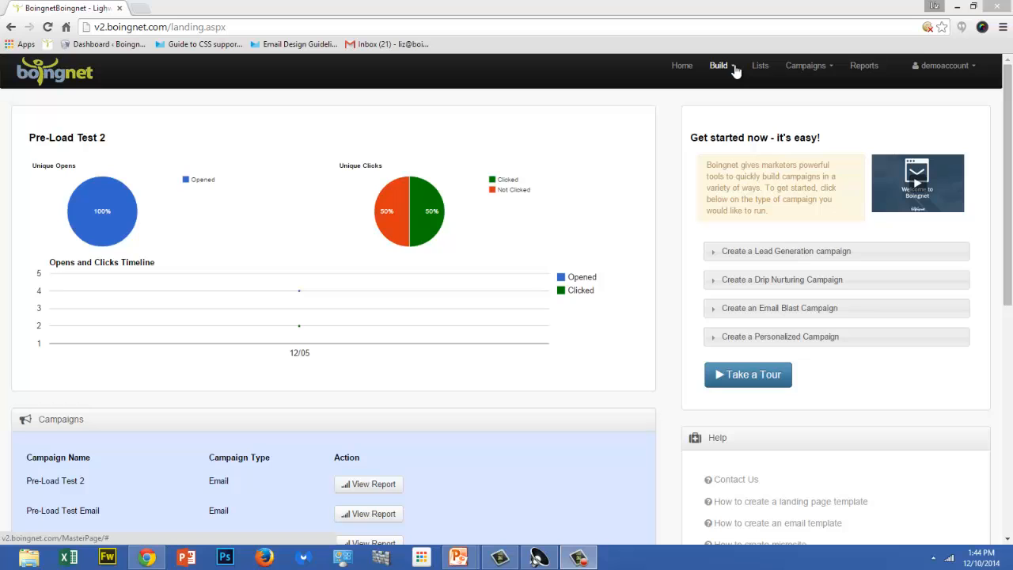
Create a new web form and name it "Demo Form".
click(733, 69)
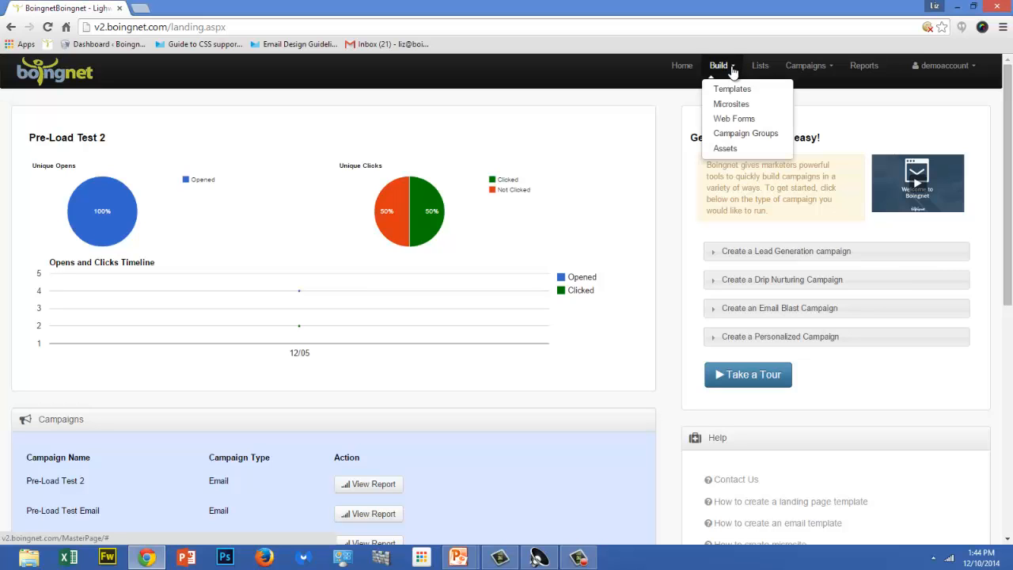
click(735, 118)
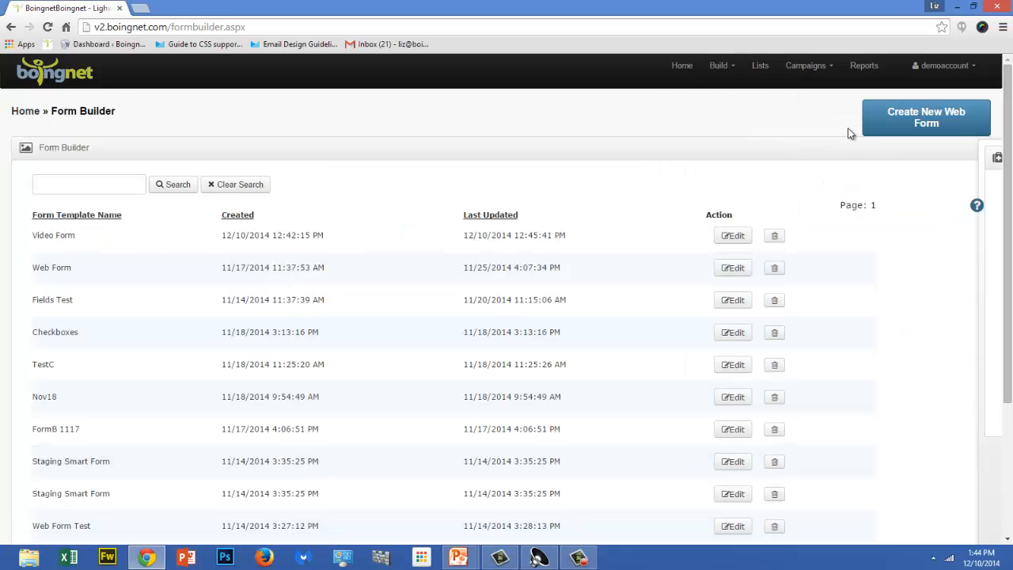
click(890, 129)
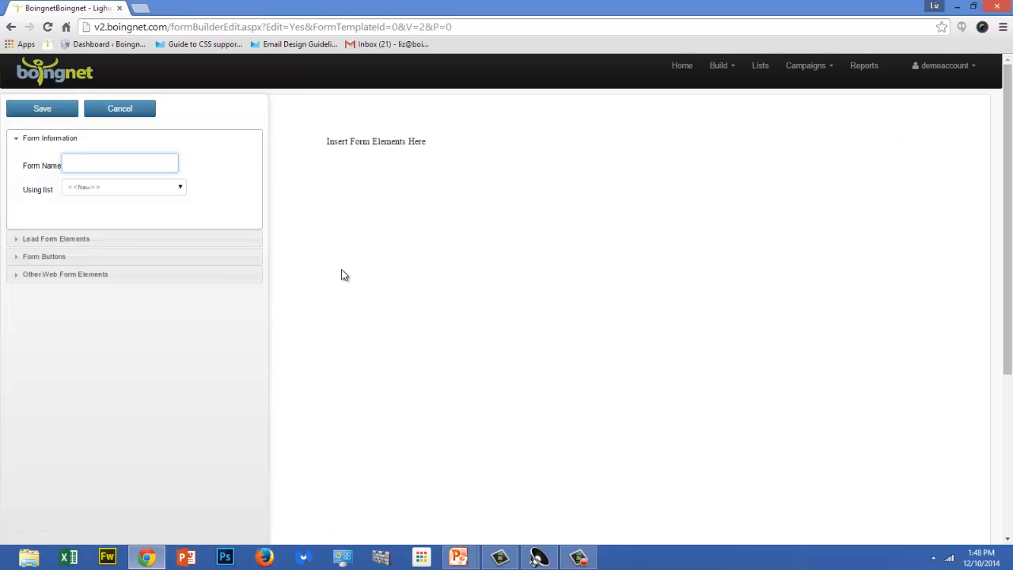
text(Demo Form)
Insert a text box labelled "First Name", prefilled with First Name, on a new line under the placeholder text.
click(69, 275)
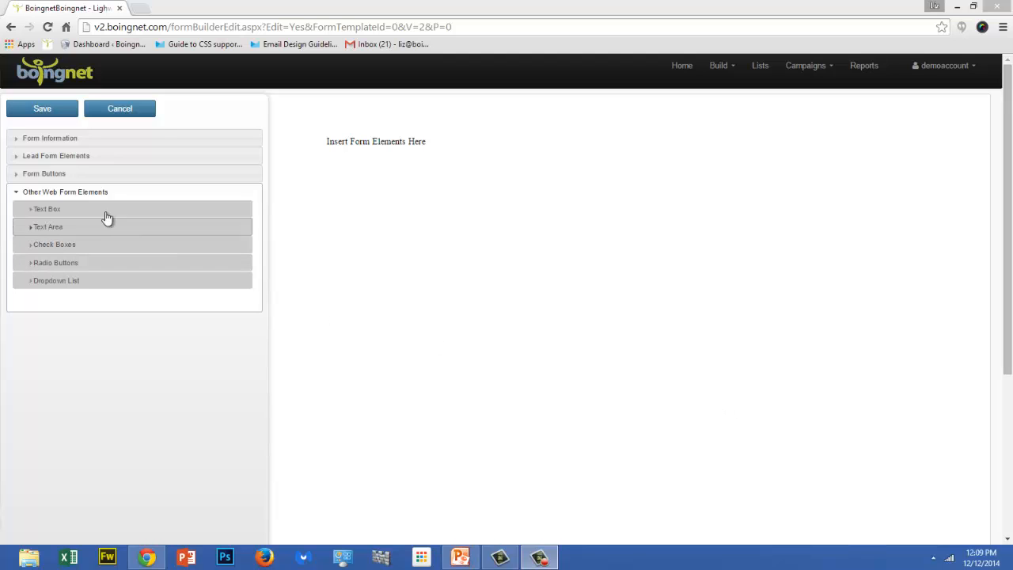
click(74, 212)
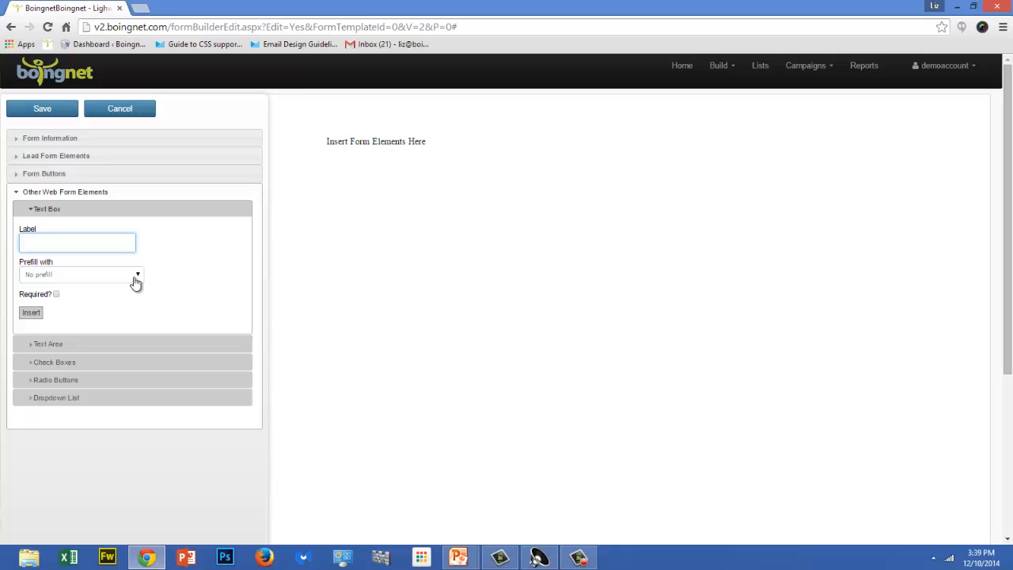
click(432, 141)
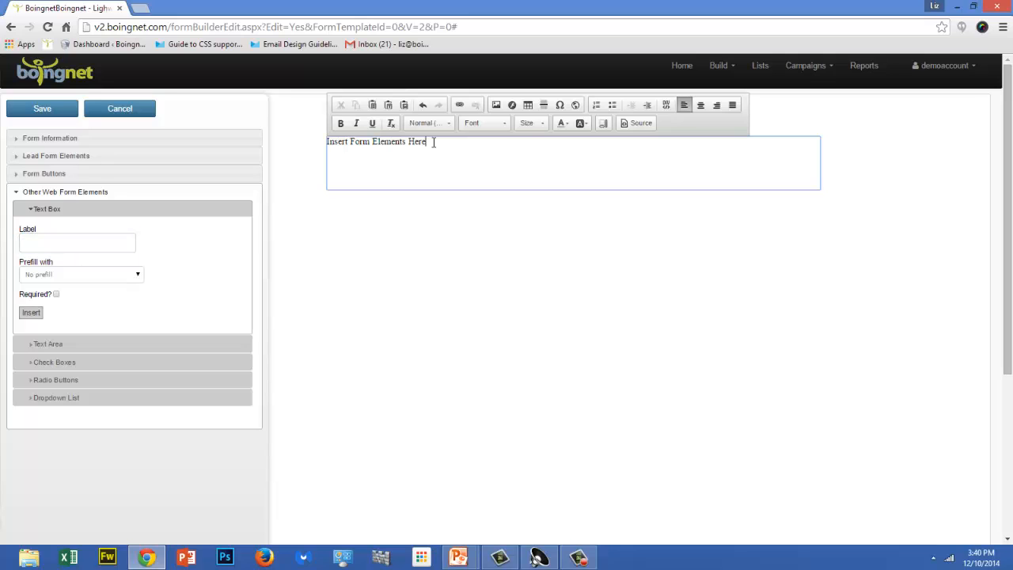
key(Return)
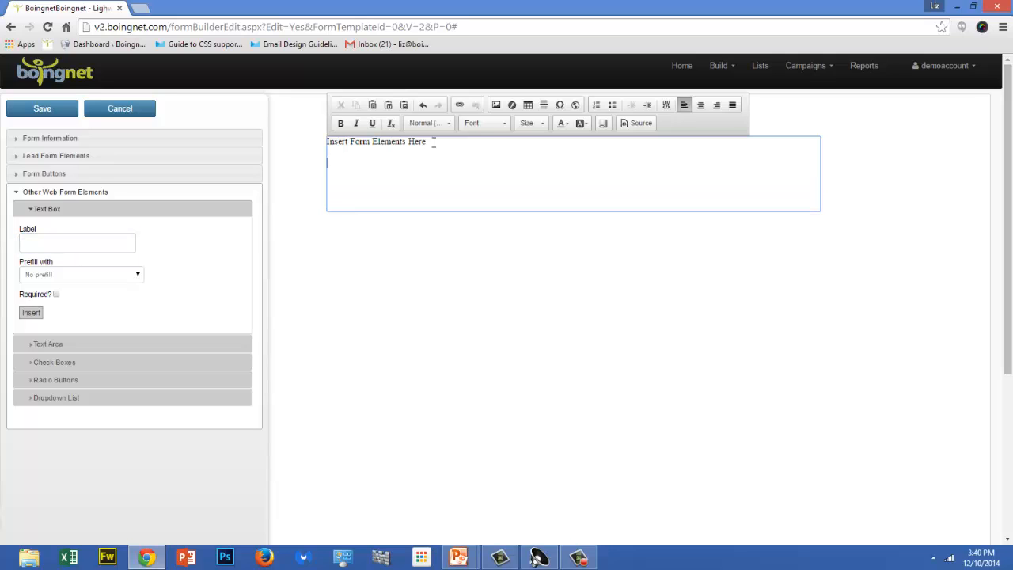
click(36, 241)
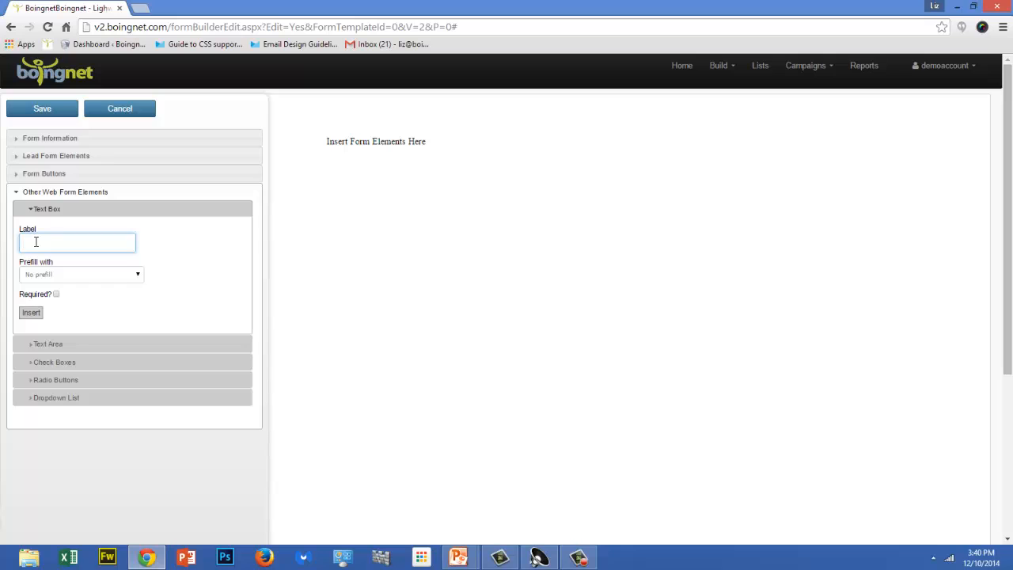
text(First Name)
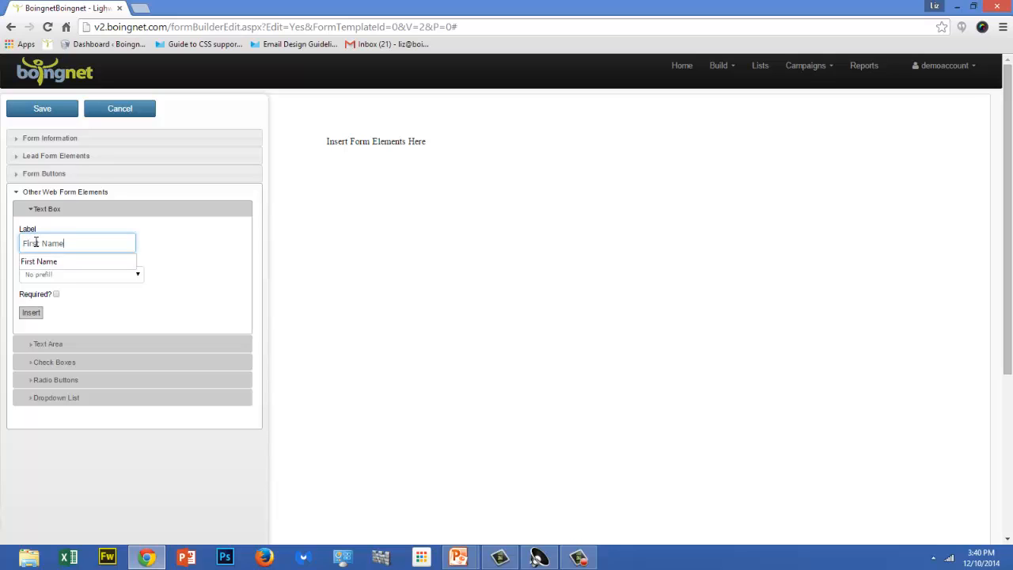
click(137, 274)
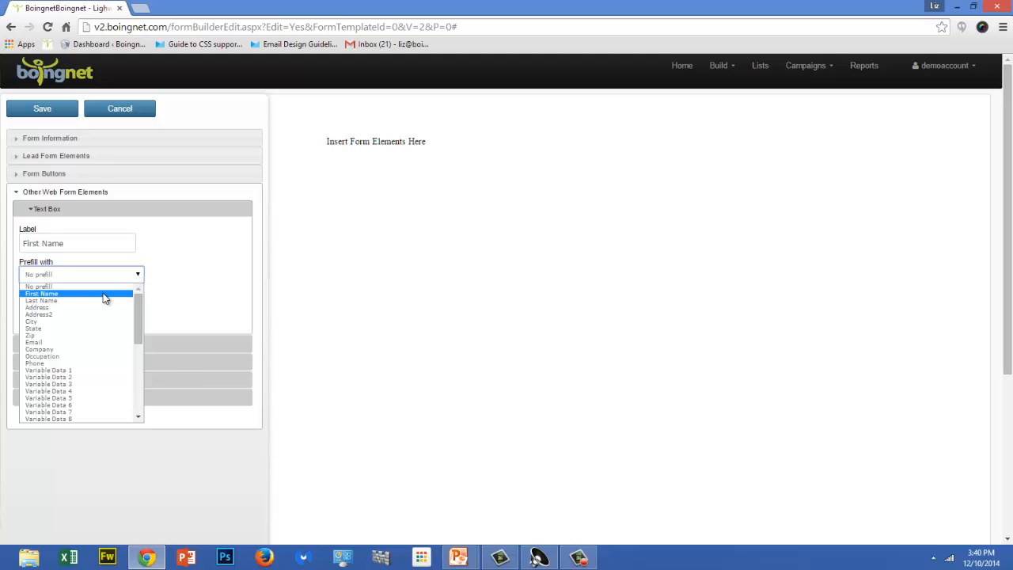
click(76, 294)
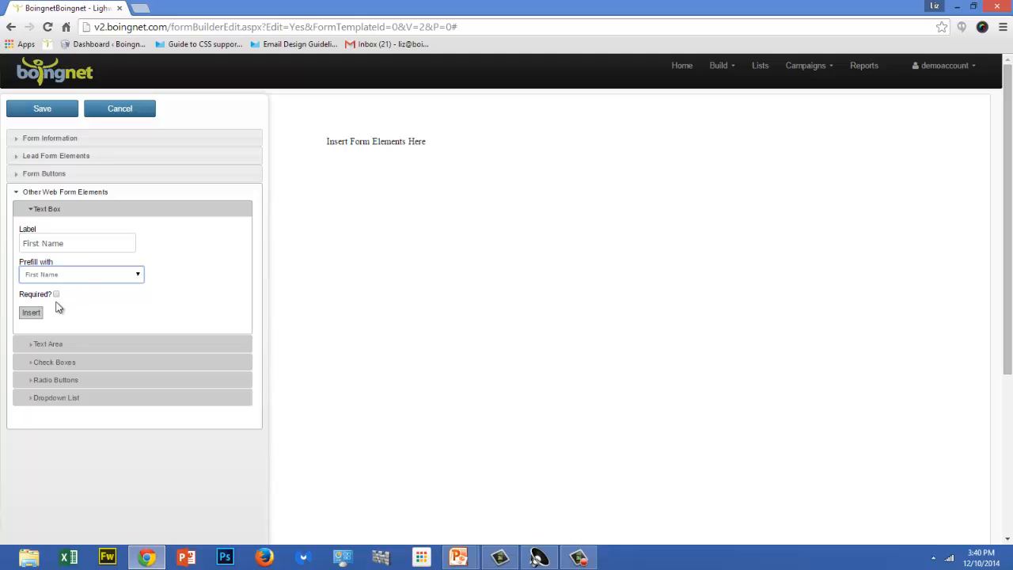
click(30, 313)
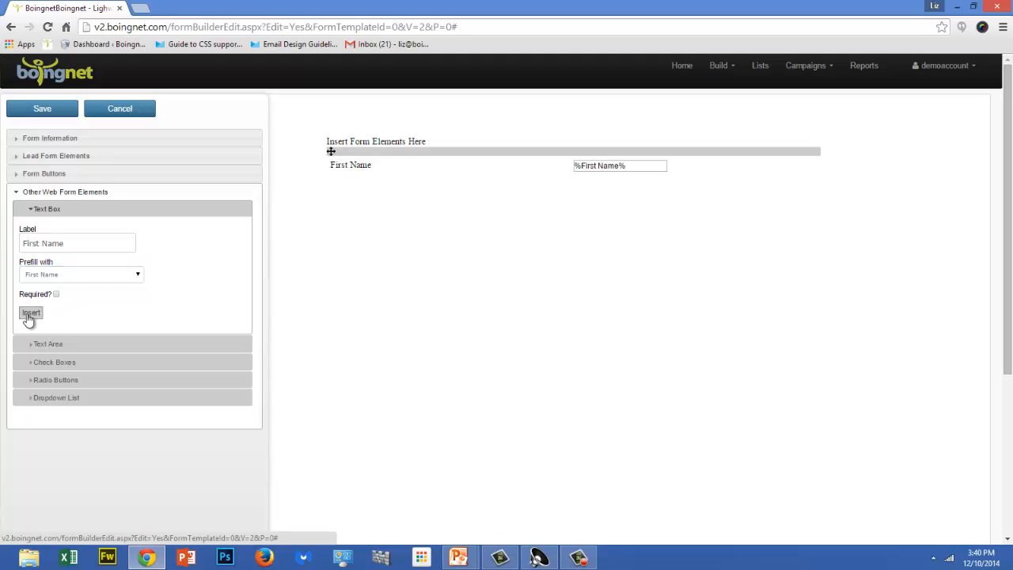
Insert a second text box labelled "Last Name" and prefilled with Last Name.
drag(67, 244, 16, 245)
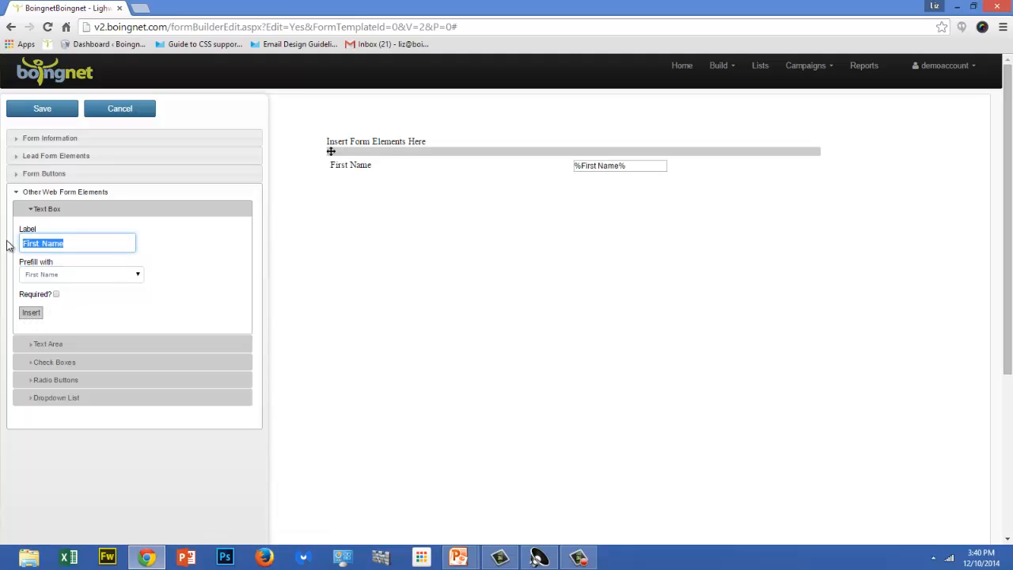
key(BackSpace)
text(Last Name)
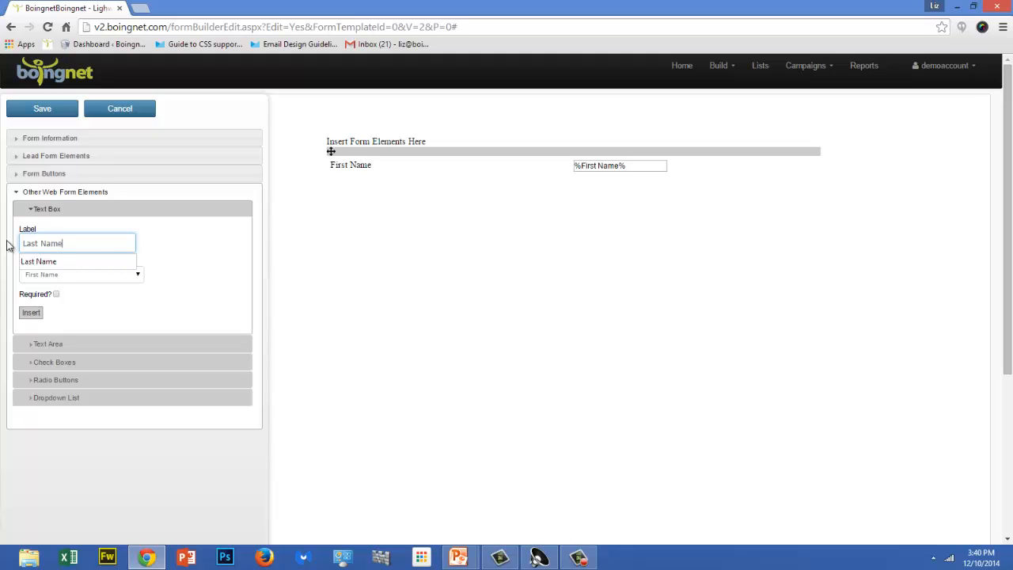
key(Tab)
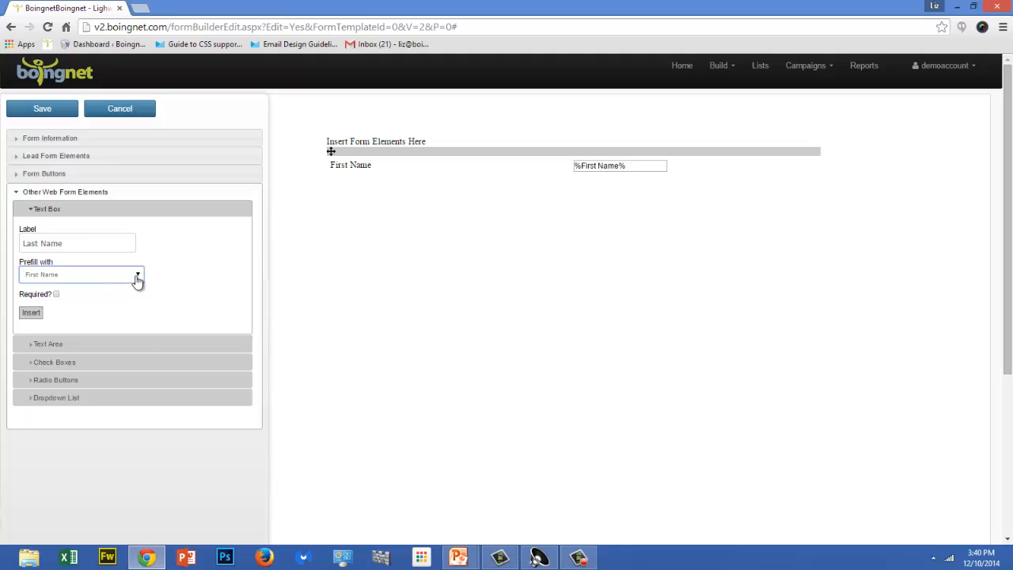
click(137, 277)
click(118, 300)
click(30, 311)
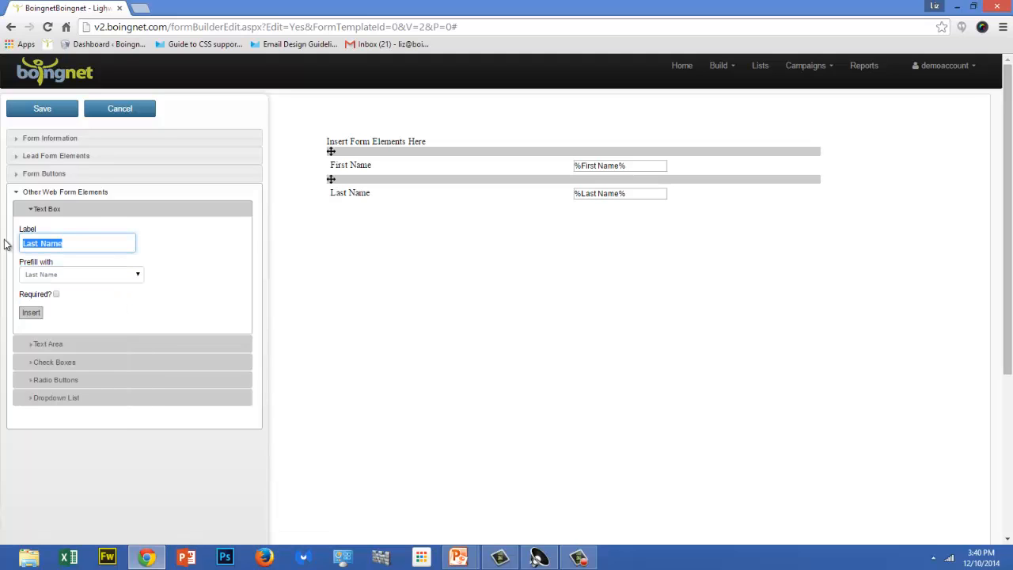
Insert a required text box labelled "Email" with no prefill.
key(BackSpace)
text(Email)
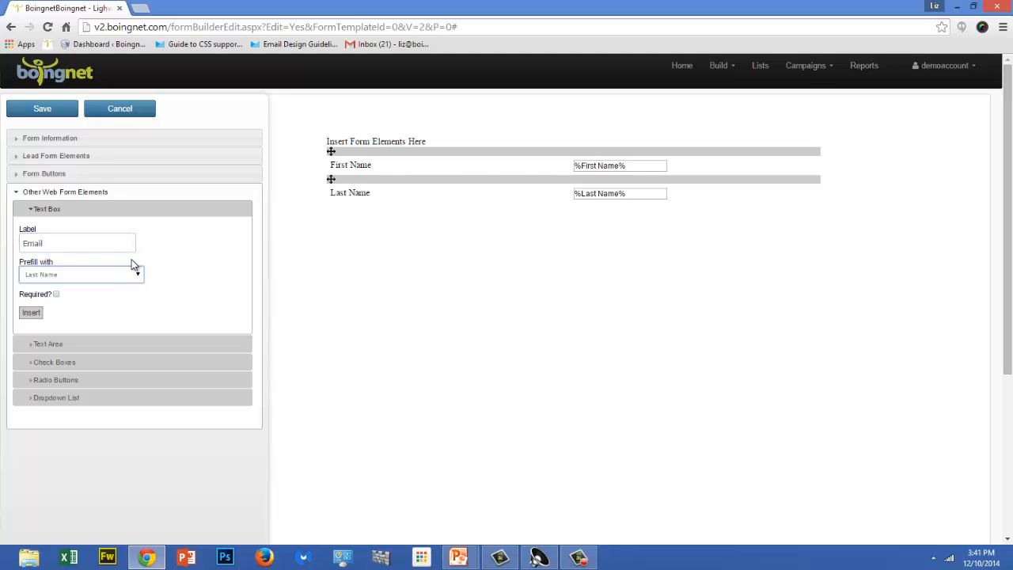
click(138, 275)
click(120, 288)
click(56, 294)
click(31, 314)
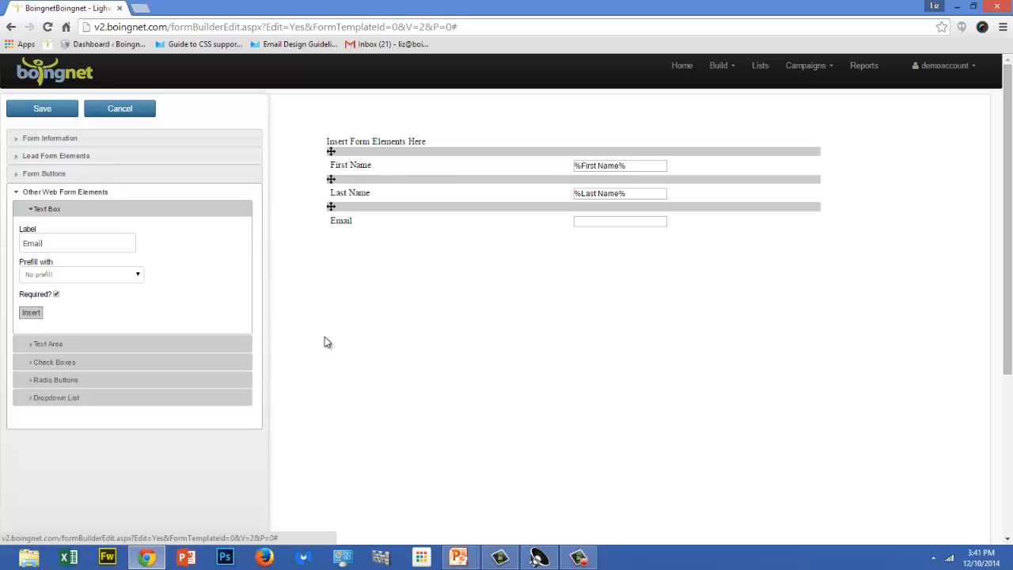
Insert a text area labelled "Additional Comments" on a new line below the Email field.
click(60, 345)
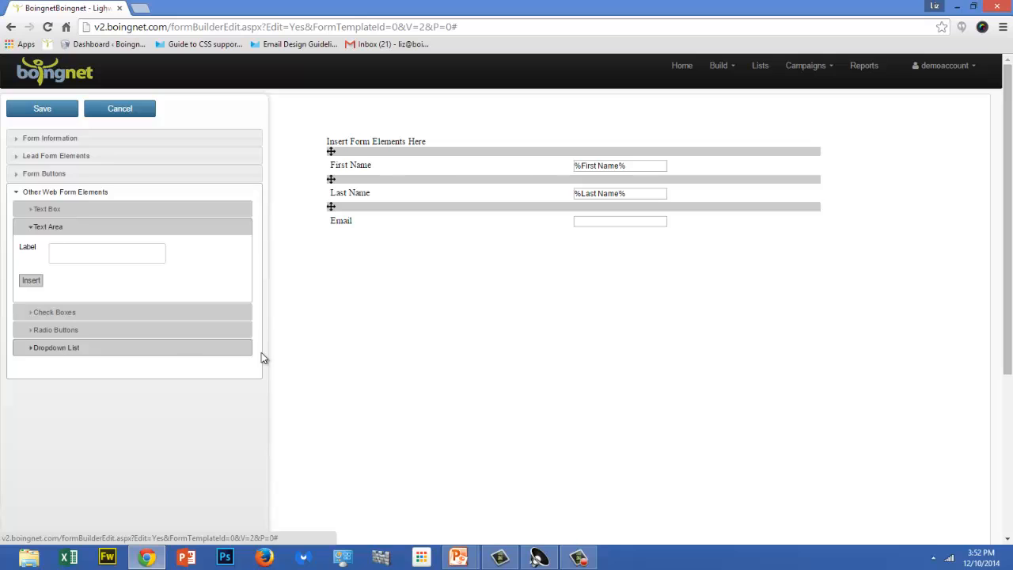
click(717, 227)
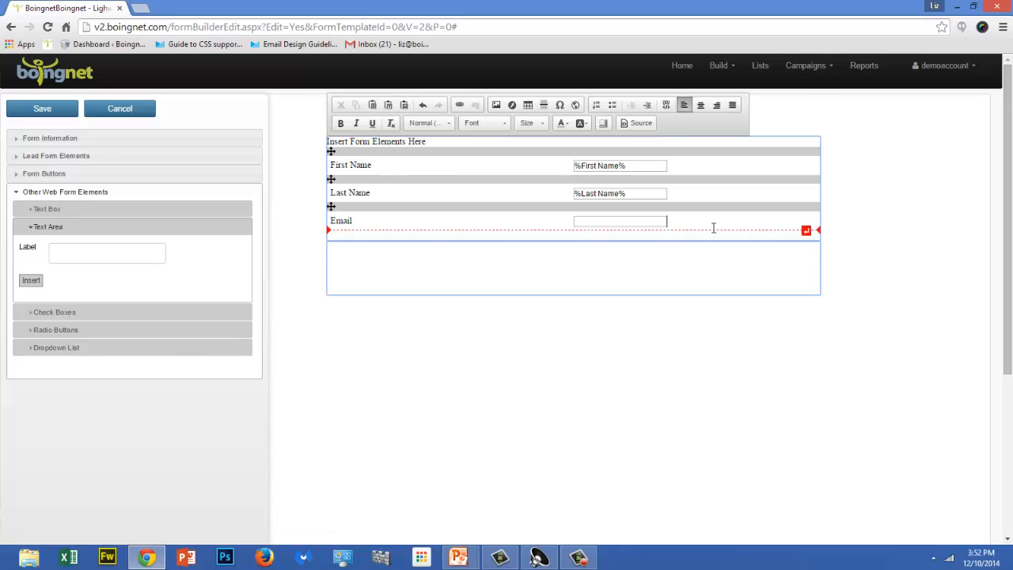
click(713, 227)
key(Return)
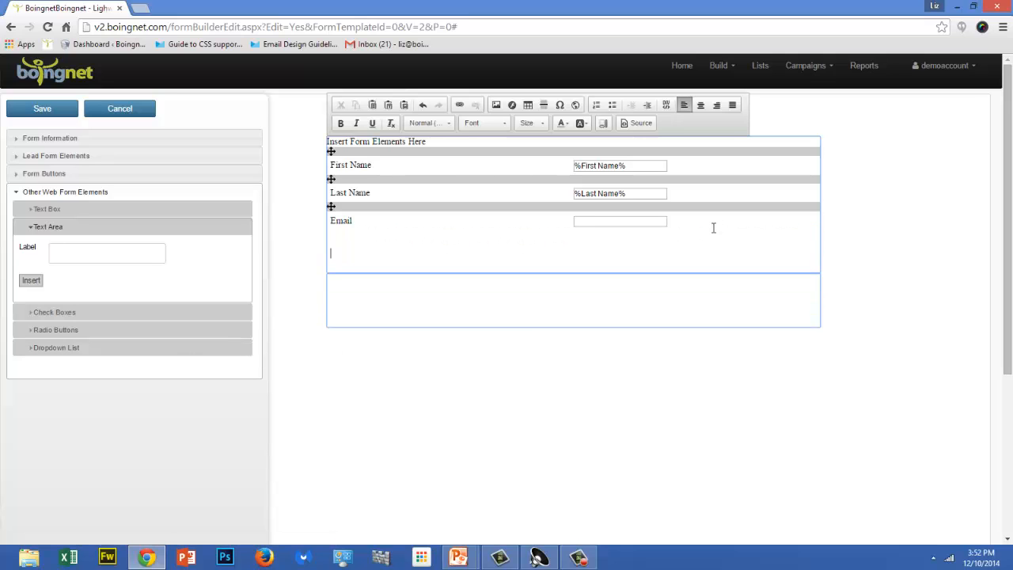
click(63, 254)
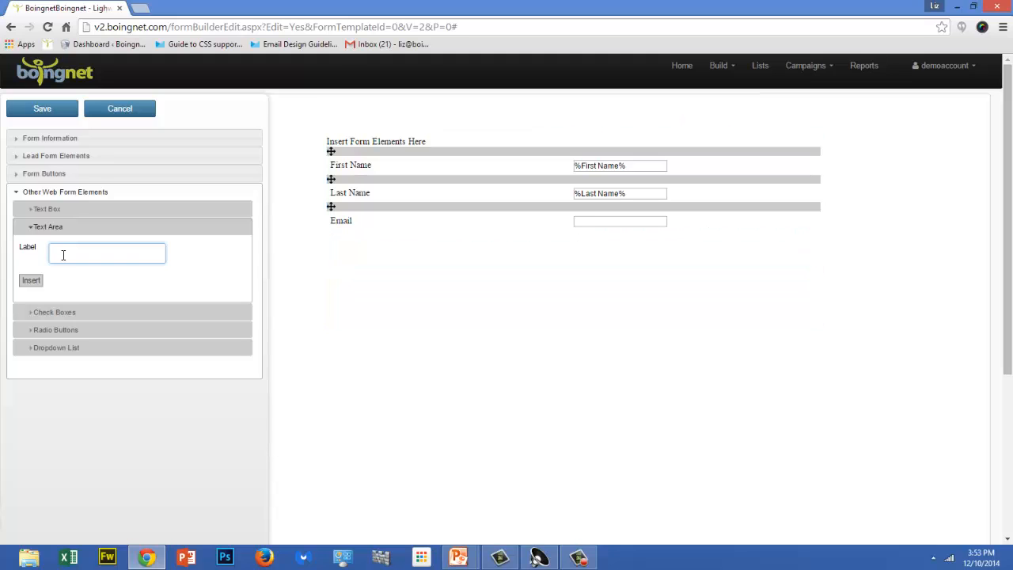
text(Additional Comments)
click(32, 281)
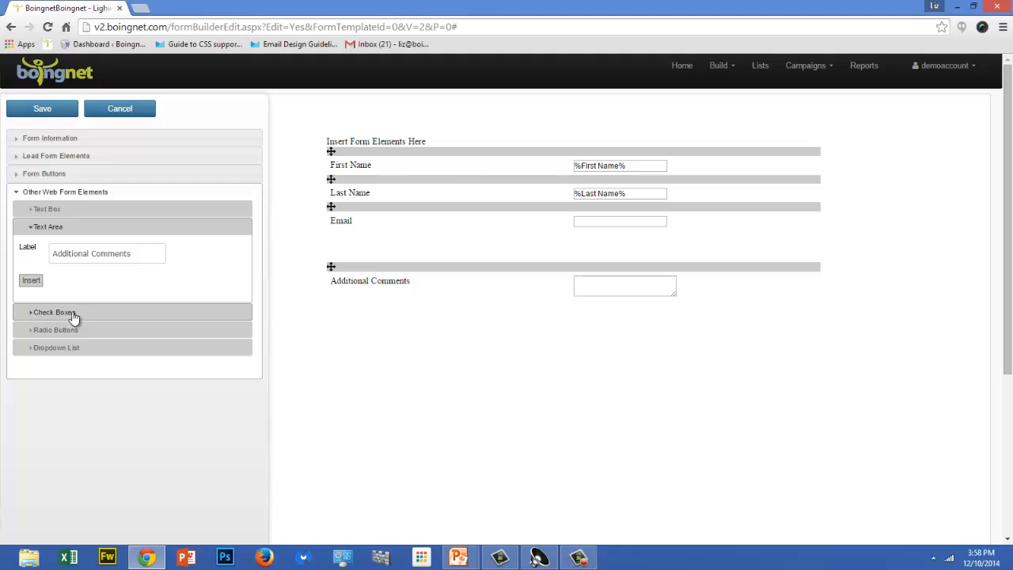
Add the line "I'm interested in the following:" below the Additional Comments field as an introduction for check boxes.
click(70, 312)
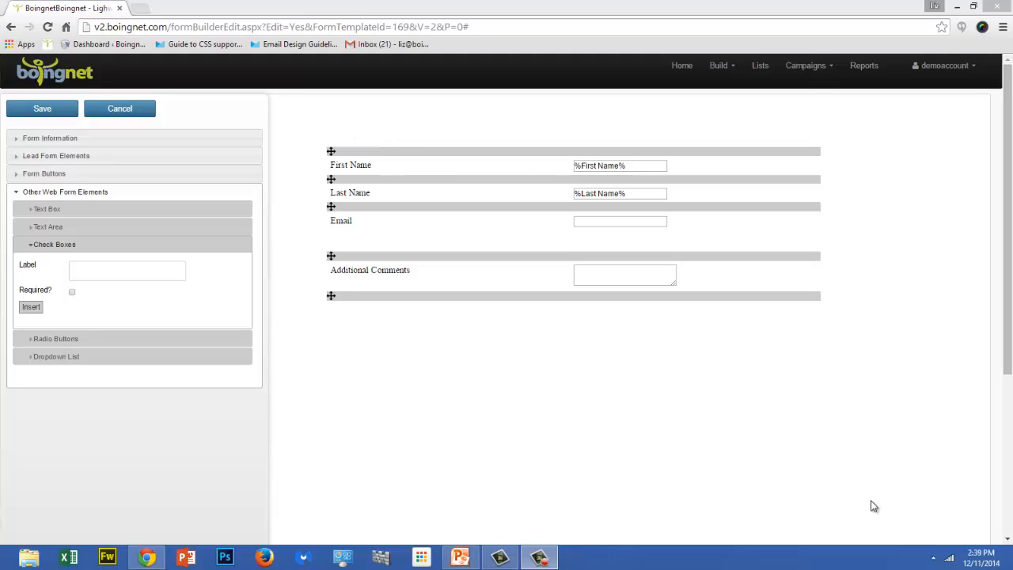
click(816, 318)
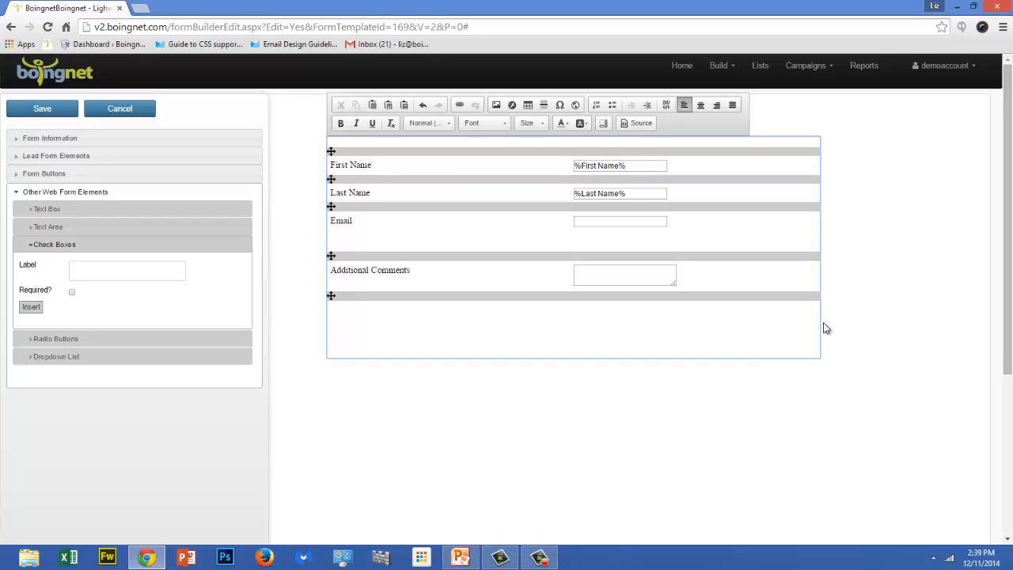
text(I'm interested in the following)
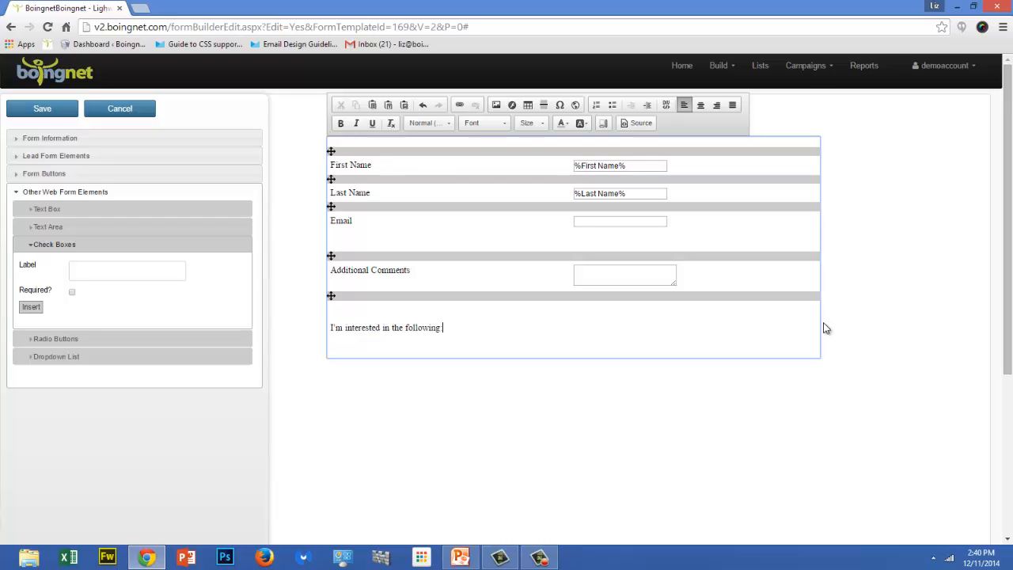
text(:)
key(Return)
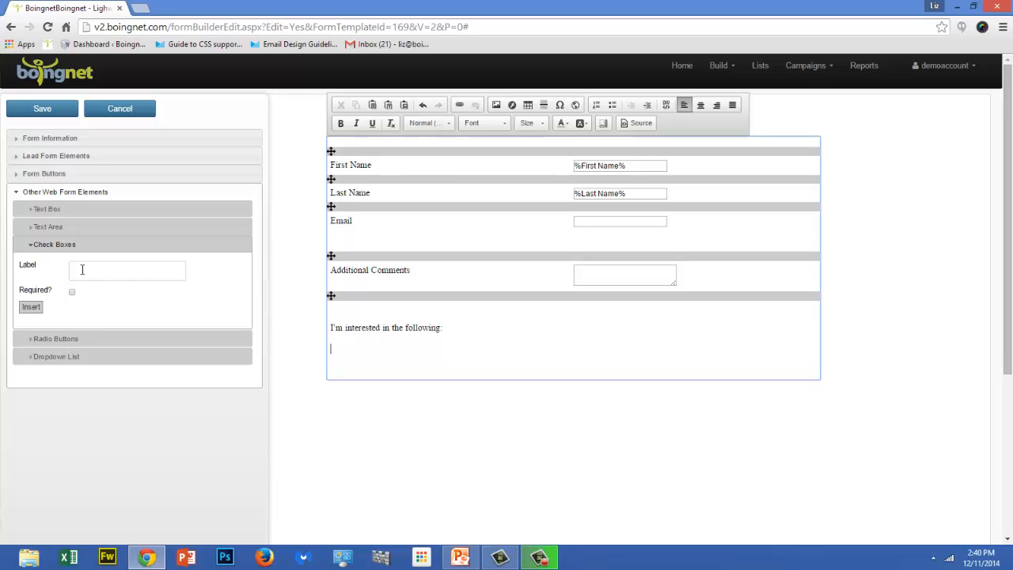
Insert a check box labelled "email campaigns" below the introductory line.
click(81, 270)
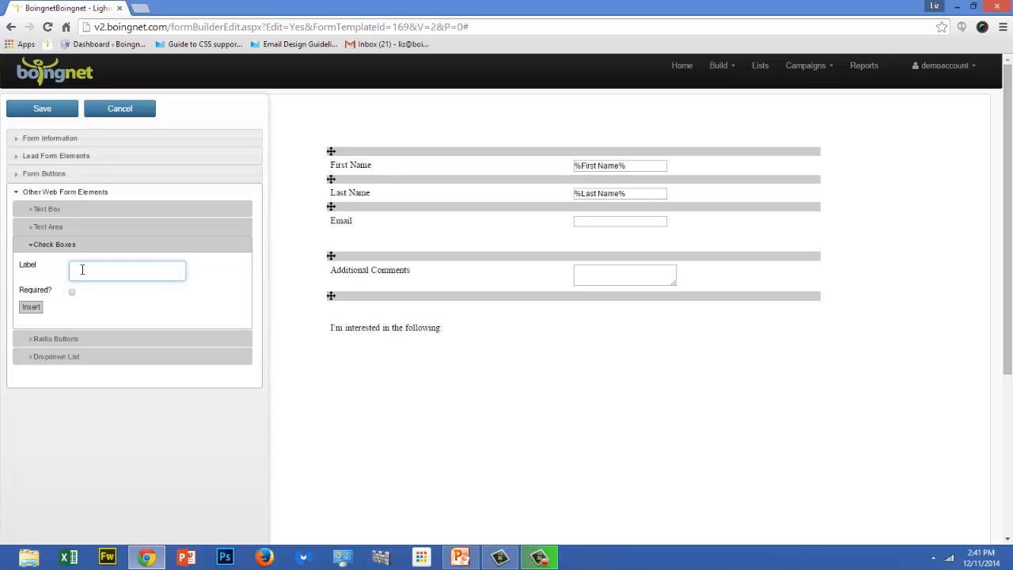
text(email campaigns)
click(29, 307)
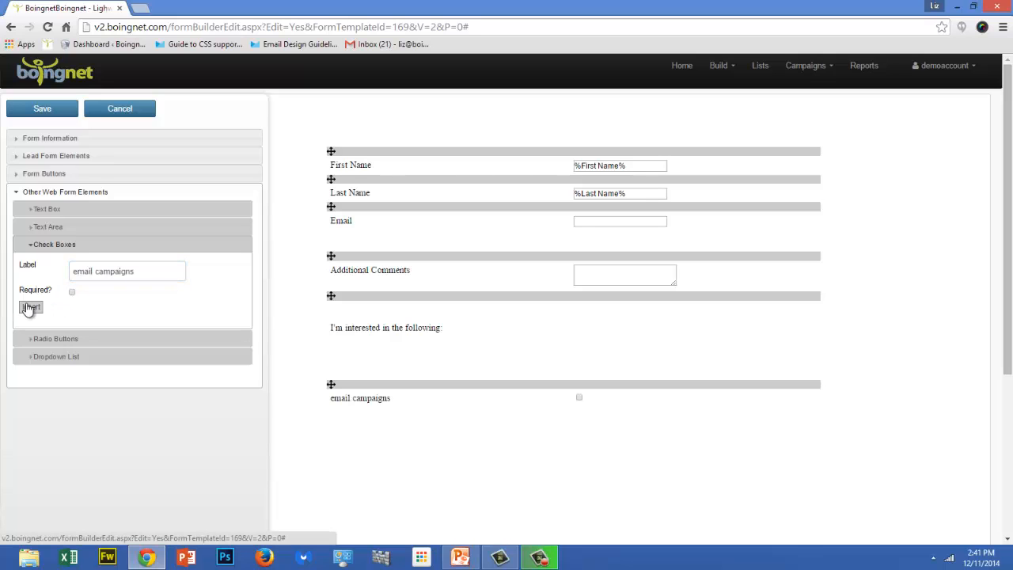
Insert another check box labelled "personalized campaigns".
triple_click(89, 269)
key(BackSpace)
text(persona)
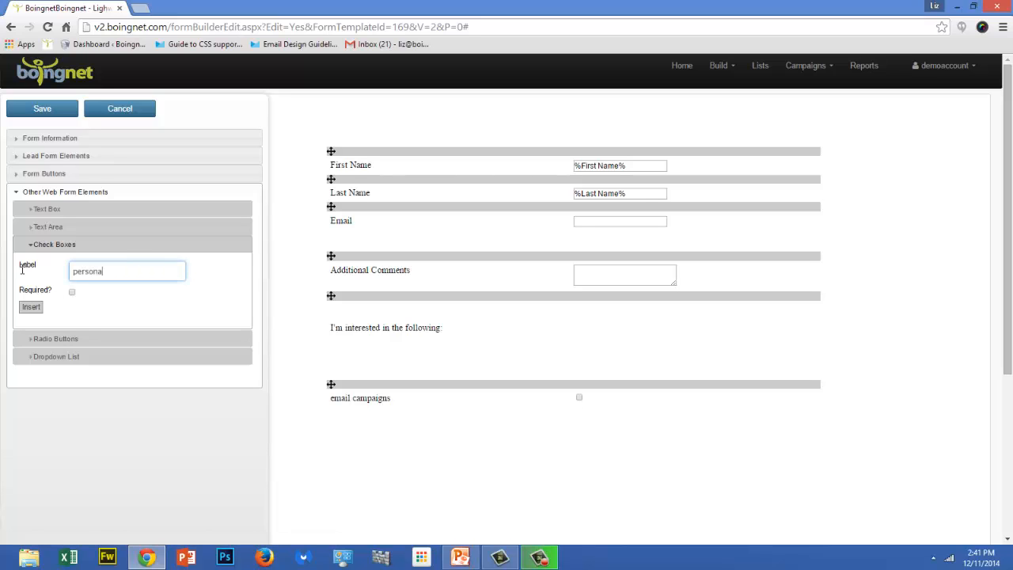
text(lized campaigns)
click(32, 307)
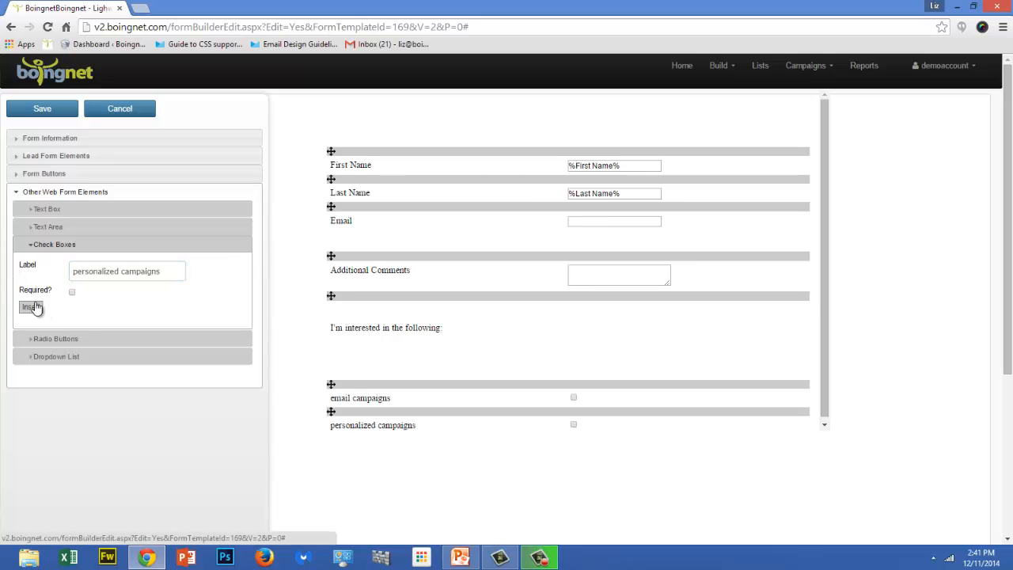
Insert a third check box labelled "lead nurturing campaigns".
drag(169, 271, 4, 269)
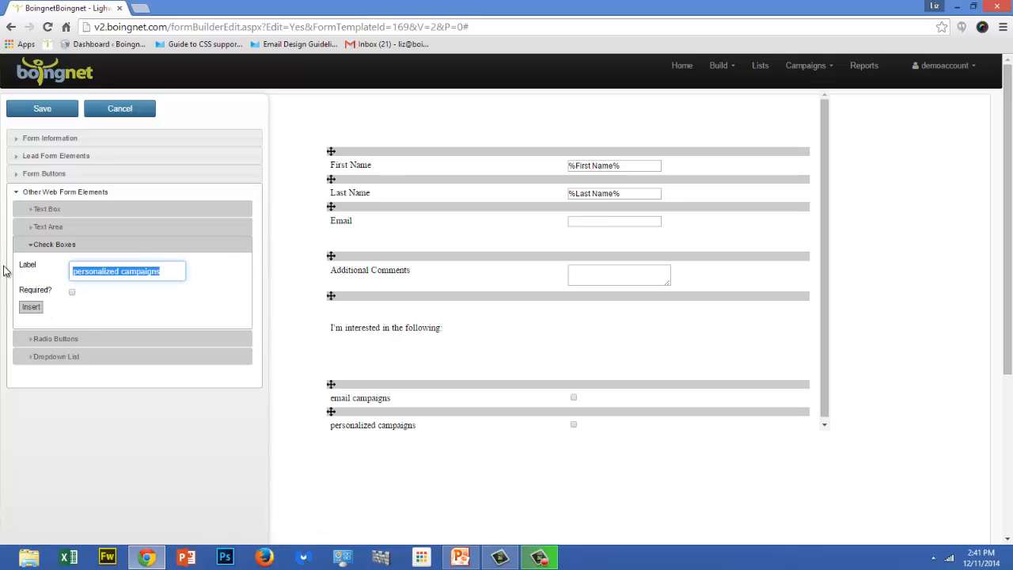
text(lead nurturing )
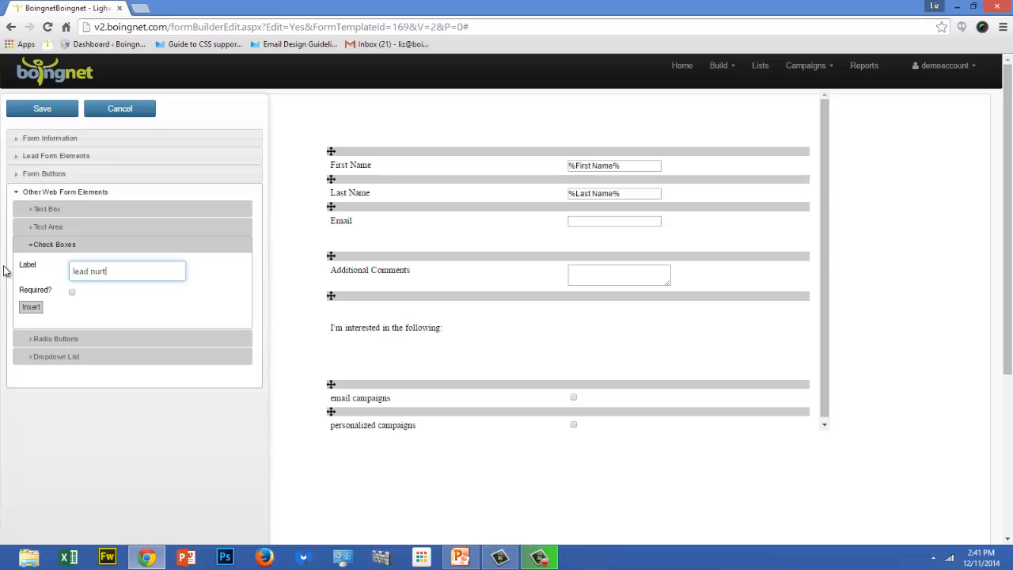
text(campaigns)
click(31, 307)
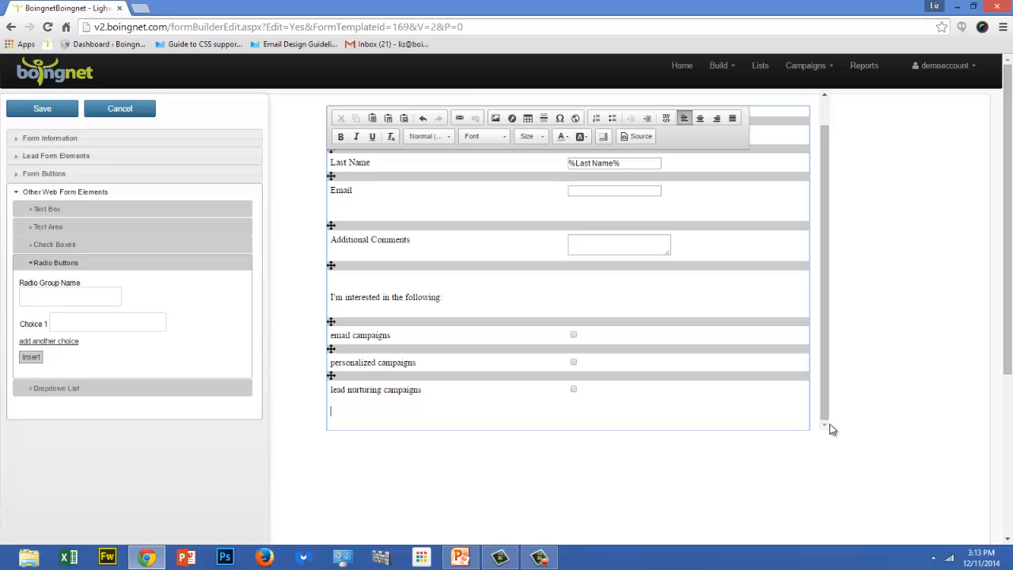
Add the text line "Size:" below the lead nurturing campaigns check box.
click(335, 412)
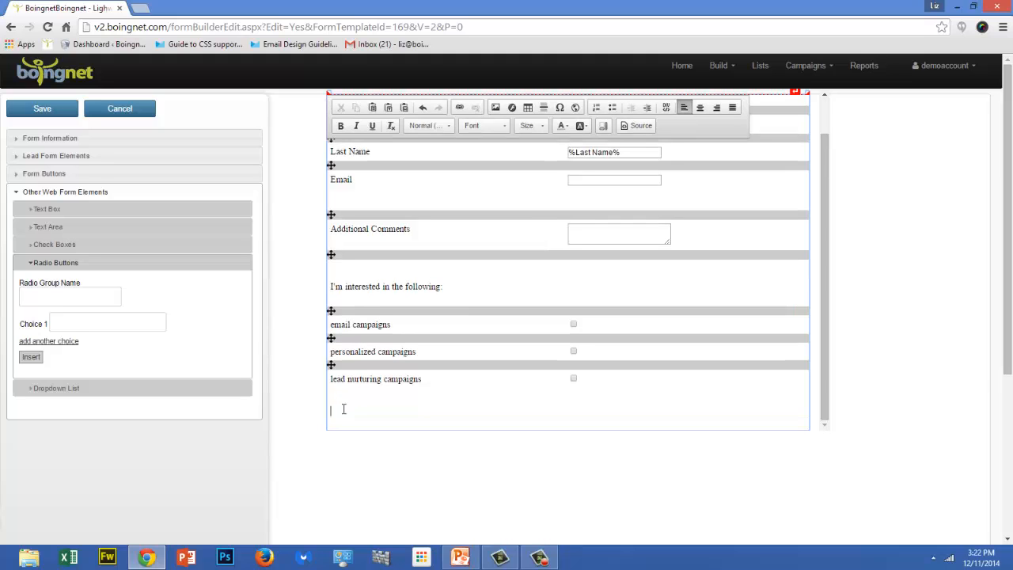
text(Size:)
key(Return)
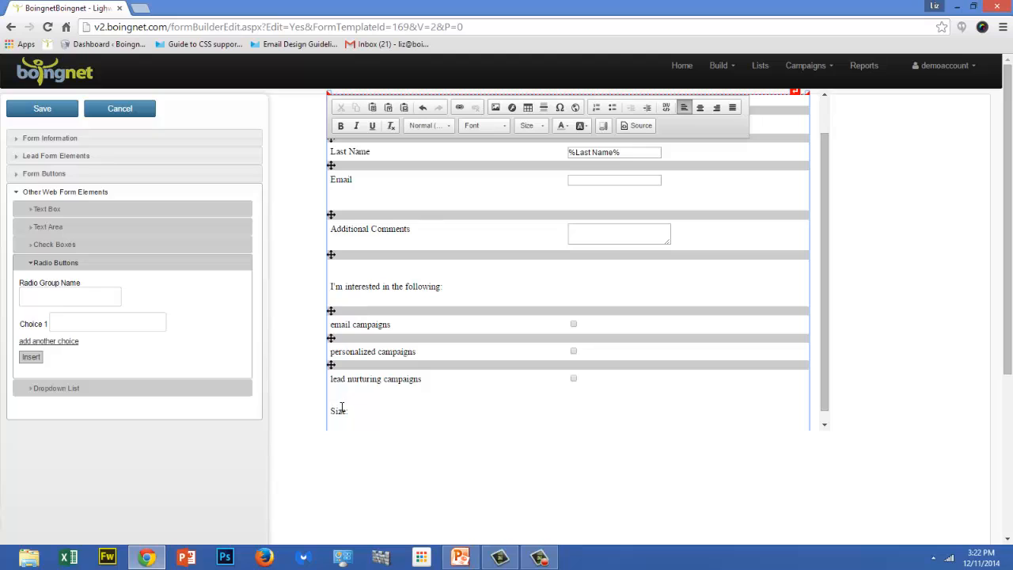
Insert a radio button group named Size with the choices Small, Medium and Large below the "Size:" line.
click(38, 298)
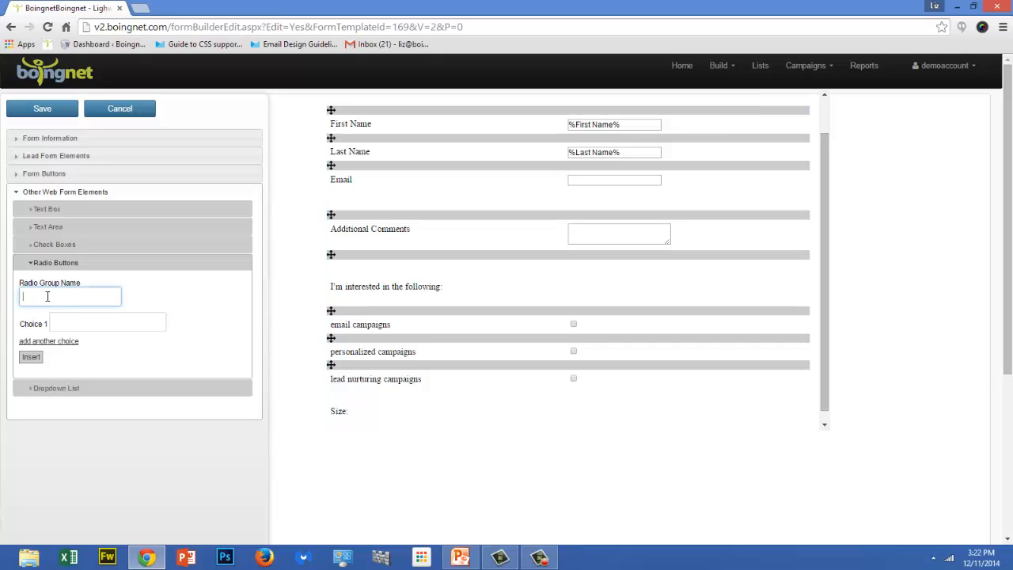
text(Size)
click(57, 322)
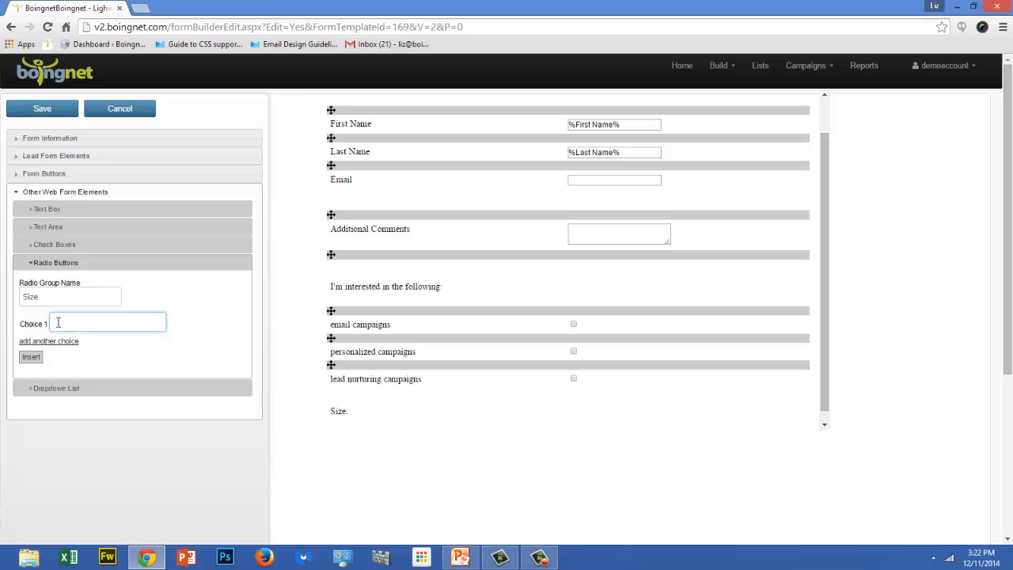
text(Small)
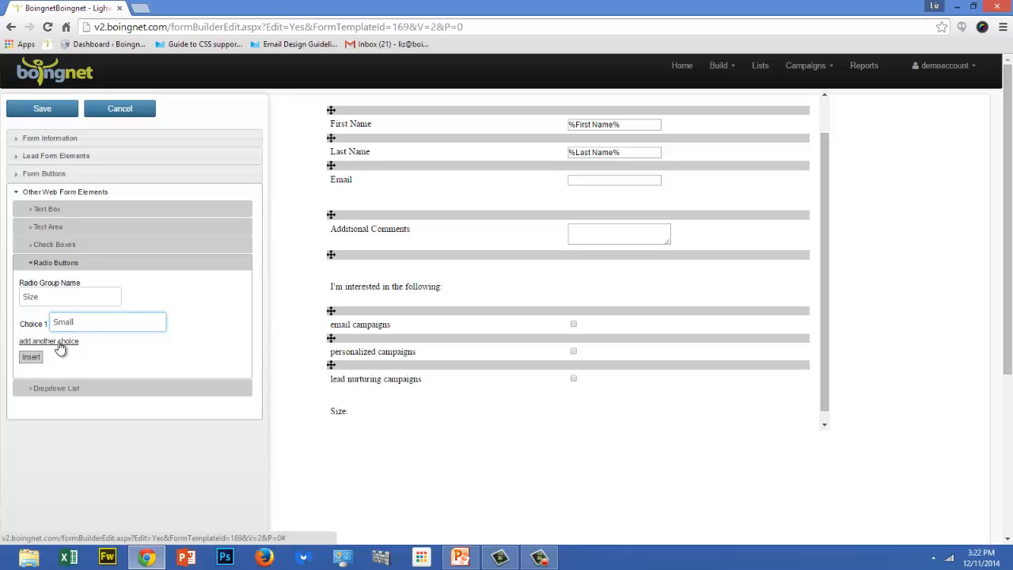
click(59, 347)
text(M)
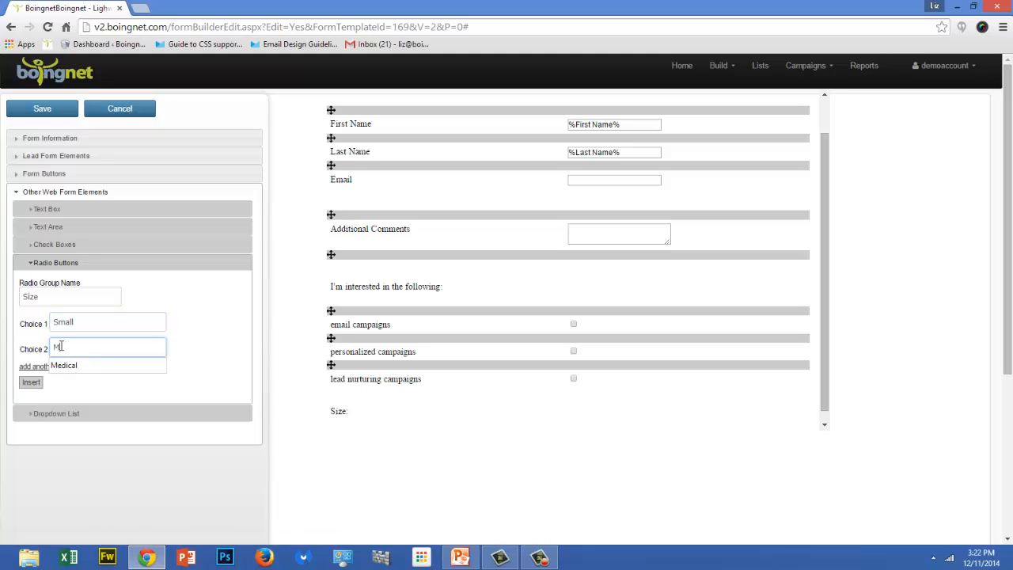
text(edium)
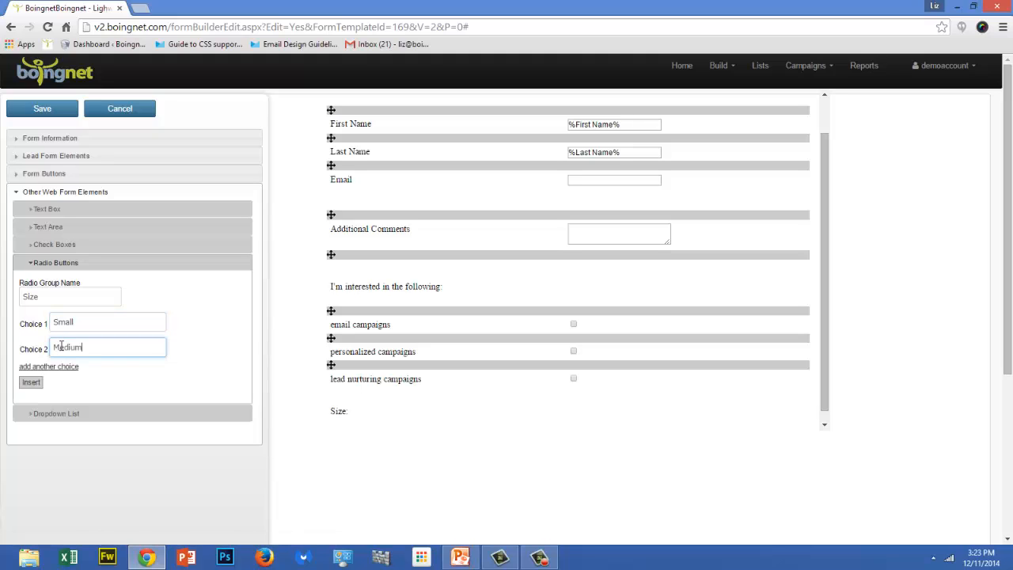
click(64, 367)
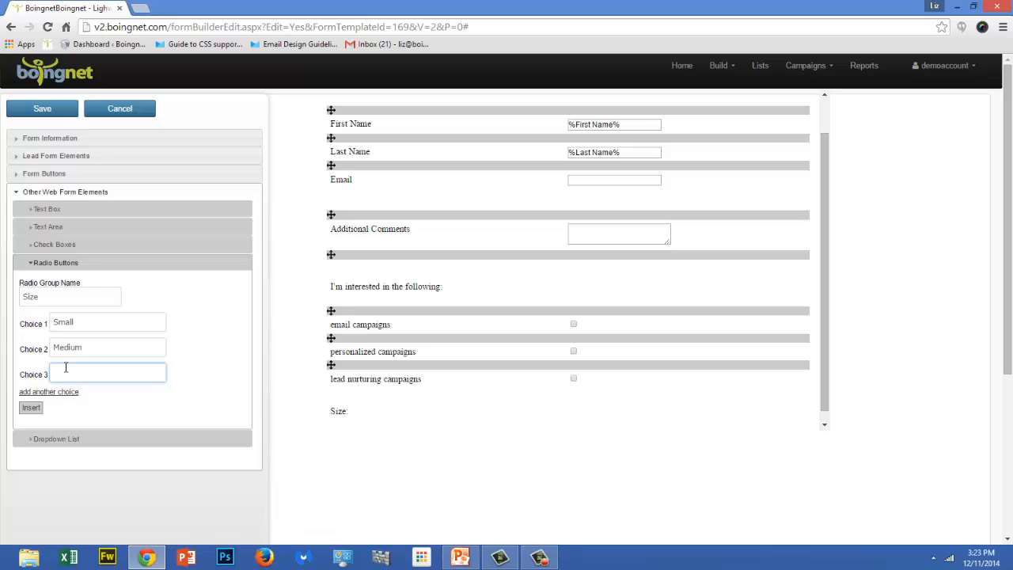
text(Large)
click(40, 408)
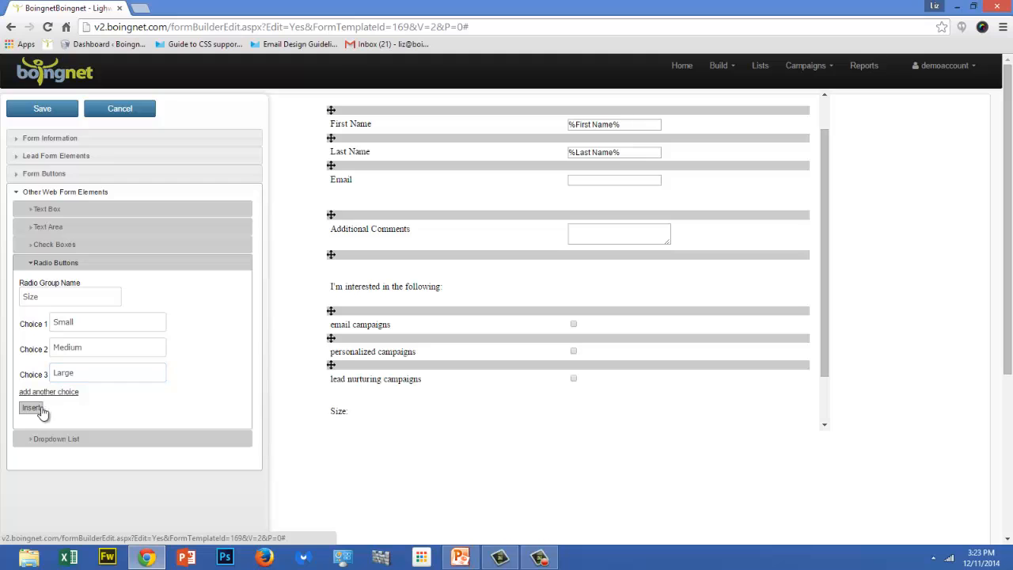
click(823, 425)
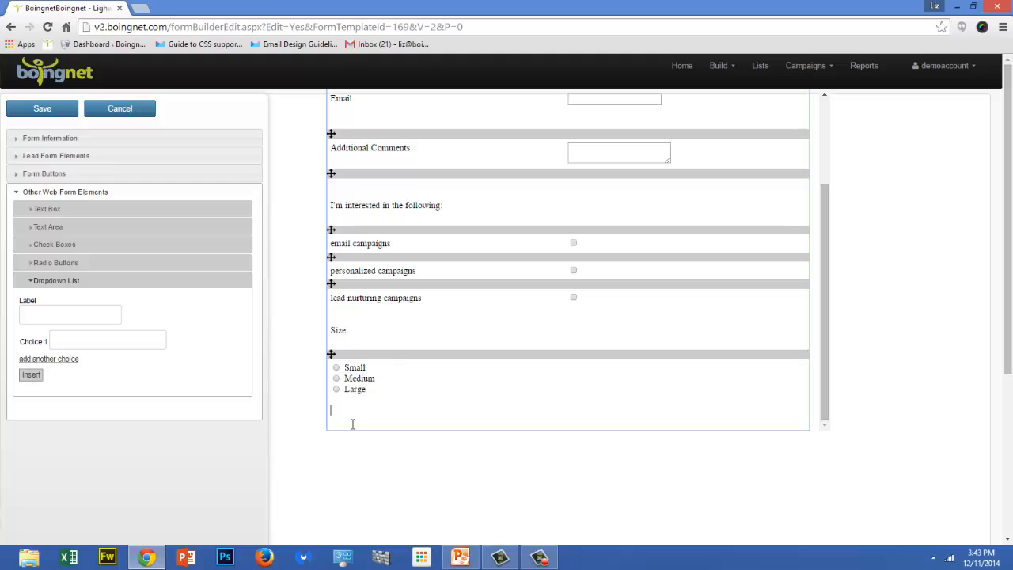
Insert a dropdown list labelled Industry with the choices Banking, Retail and Education below the Size radio buttons.
click(26, 316)
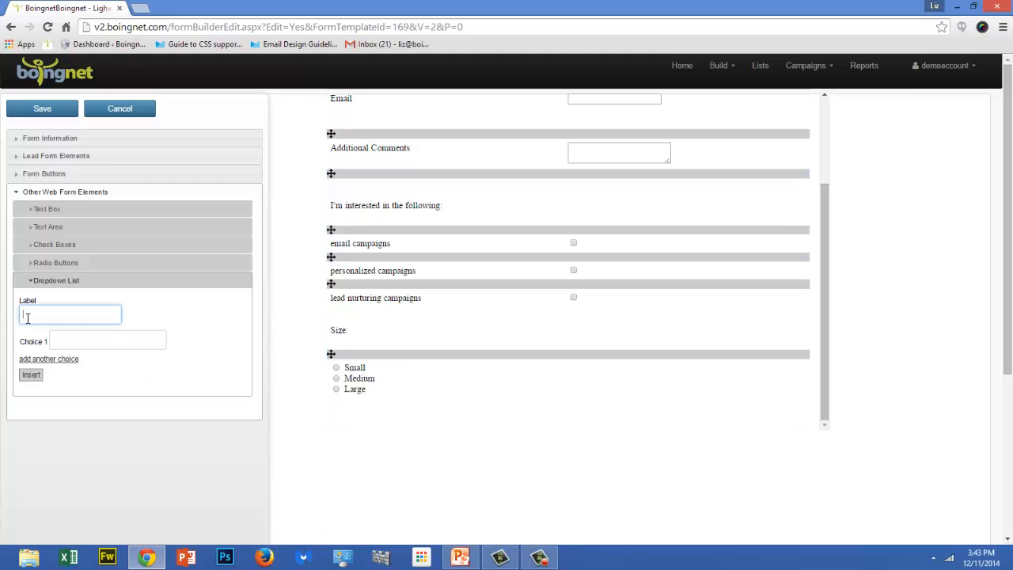
text(Industry)
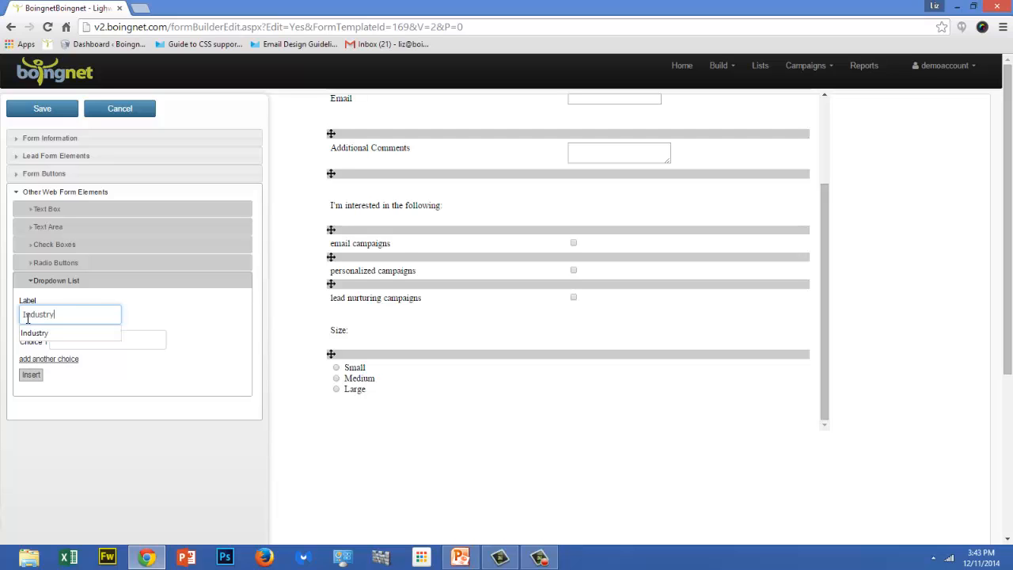
key(Tab)
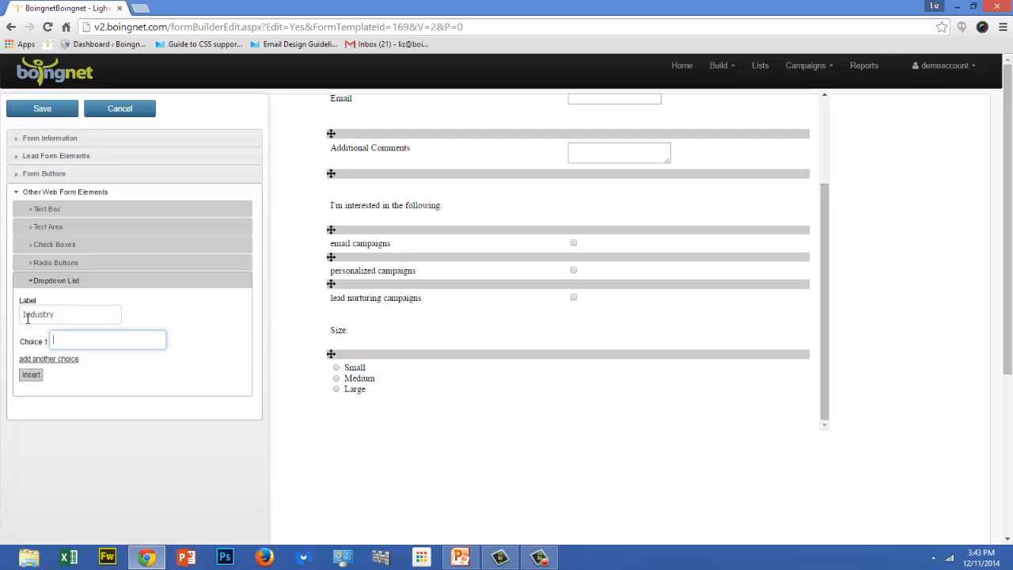
text(Banking)
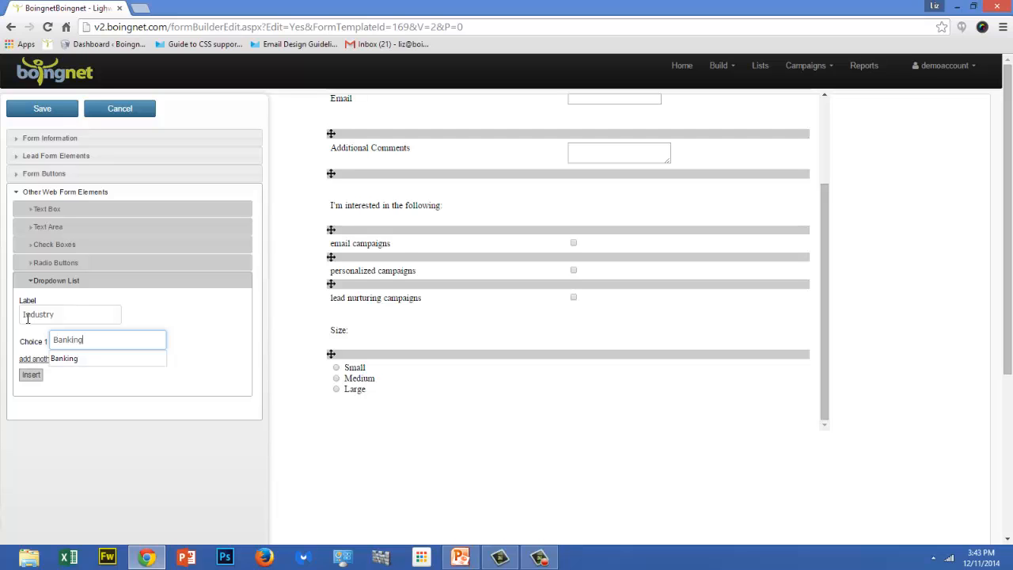
key(Tab)
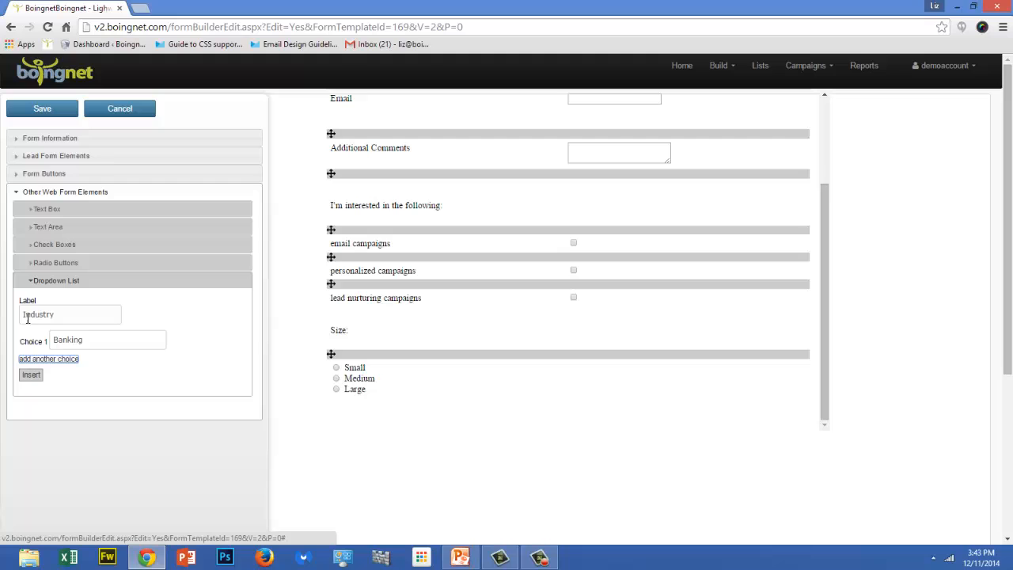
click(40, 361)
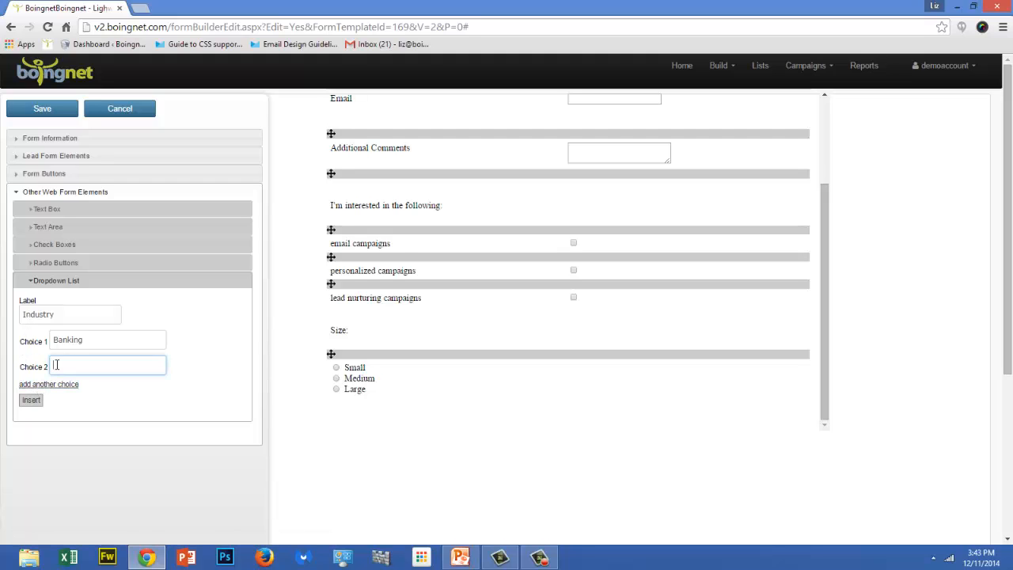
text(Retail)
key(Tab)
click(67, 383)
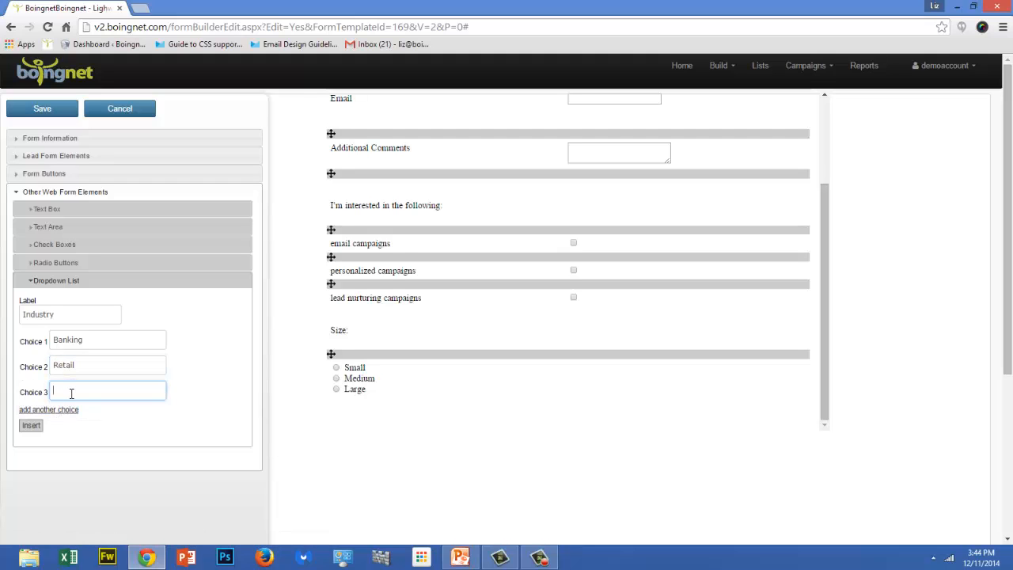
text(Education)
key(Tab)
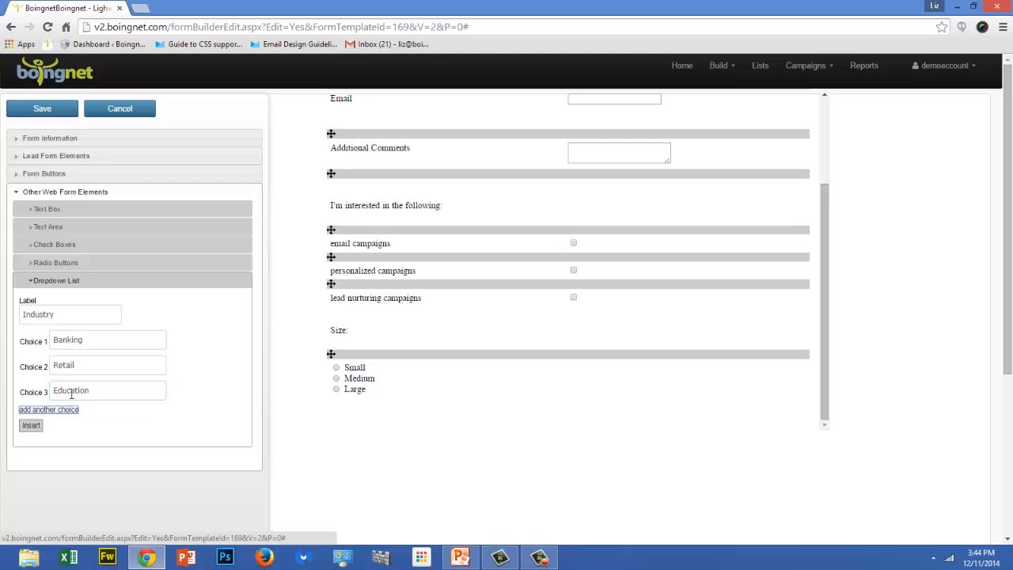
click(31, 427)
scroll(716, 425, down, 1)
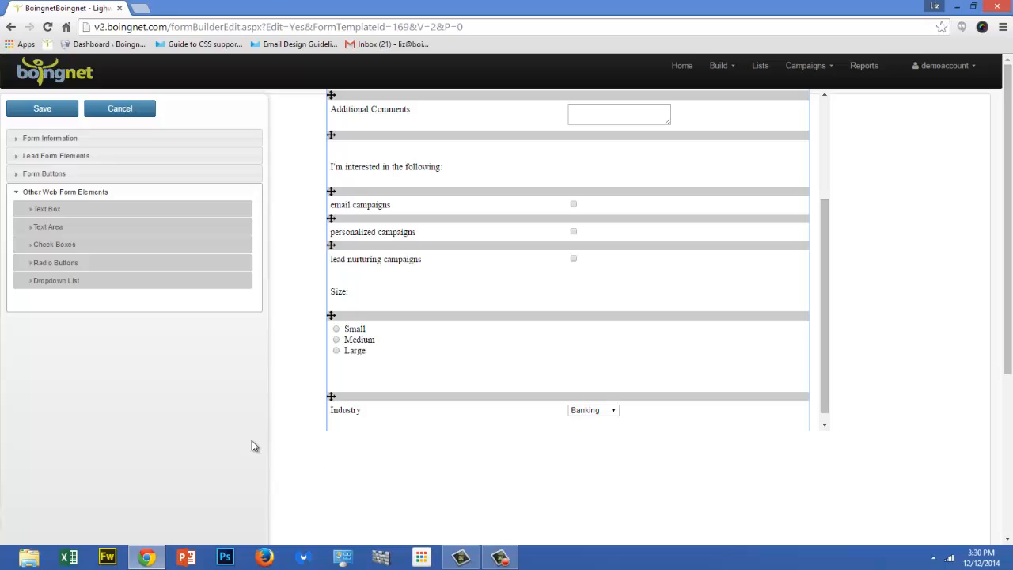
Begin a new form button and set its text to "Submit".
click(61, 178)
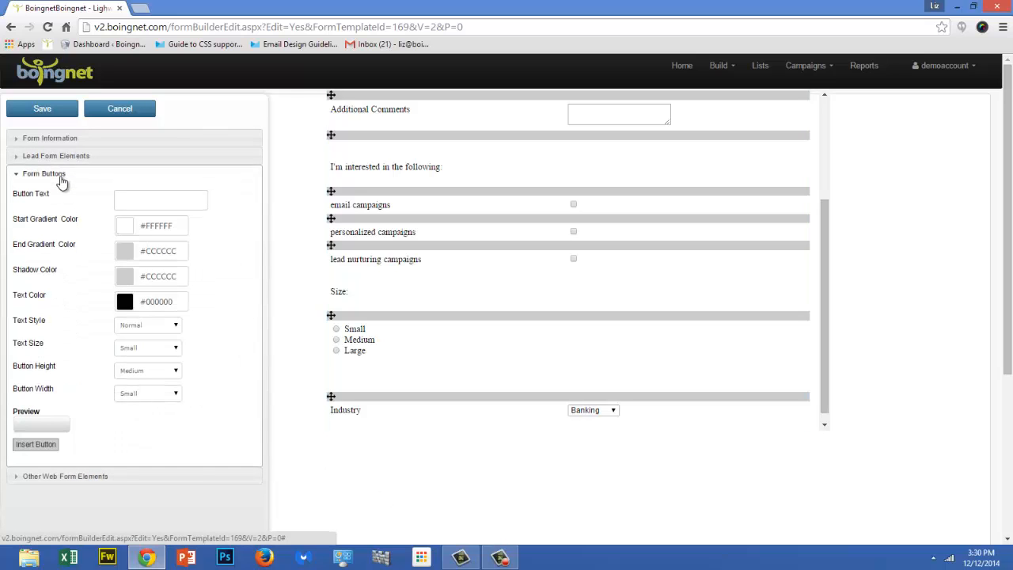
click(127, 200)
text(Submit)
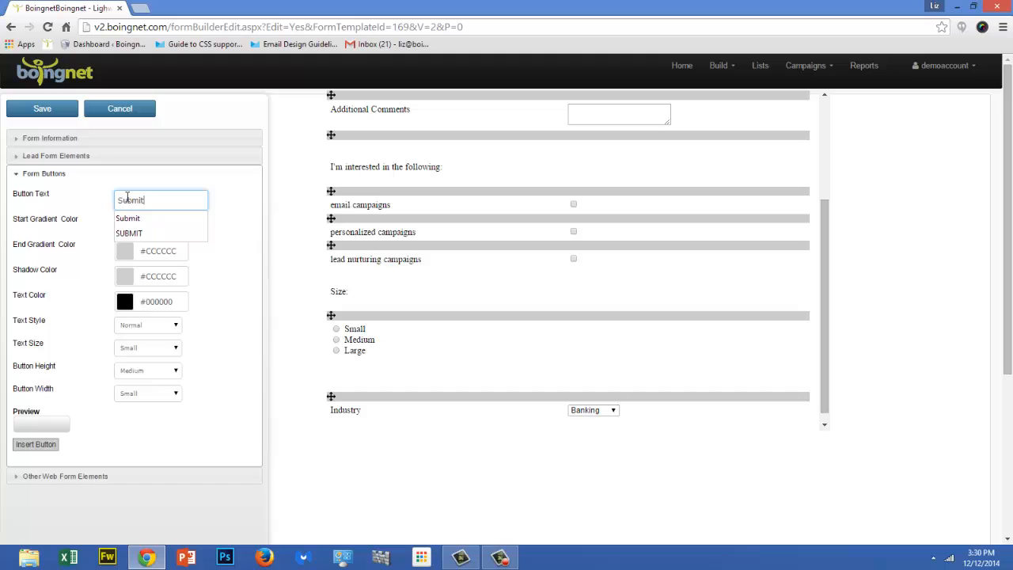
key(Tab)
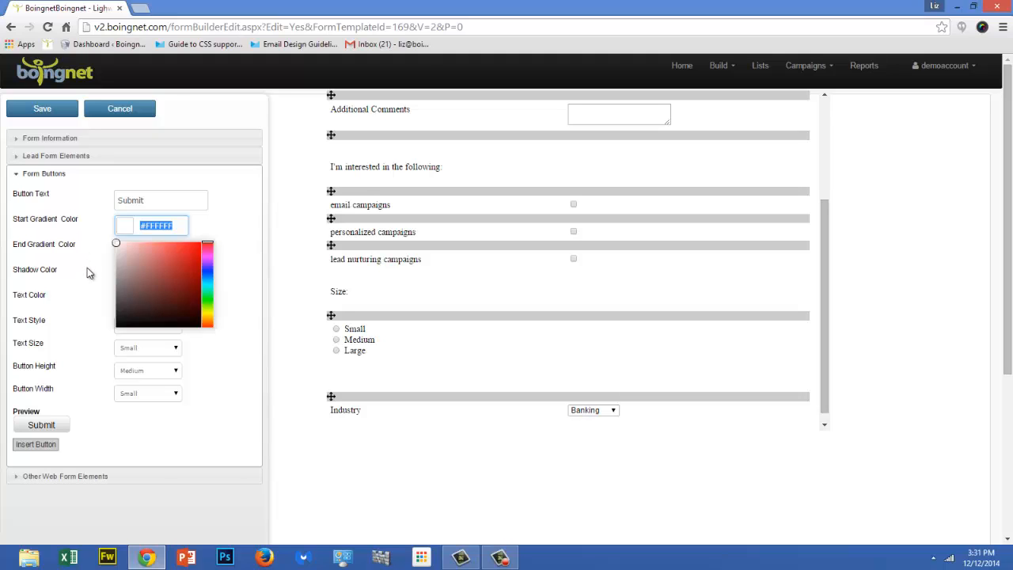
Give the Submit button a blue gradient starting at #45ADE6 and ending at #145F87.
click(137, 225)
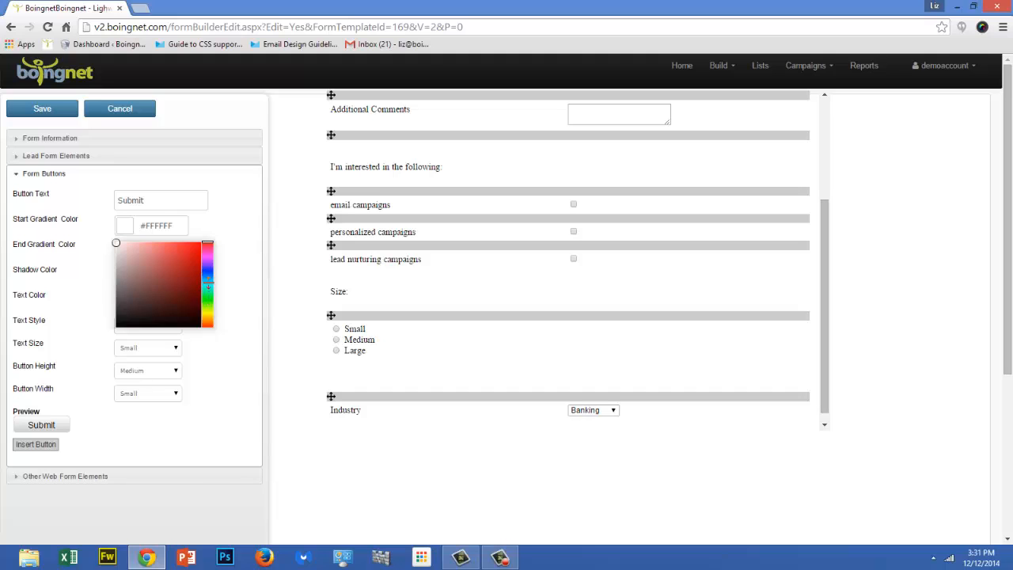
click(207, 278)
click(175, 250)
click(112, 252)
click(138, 248)
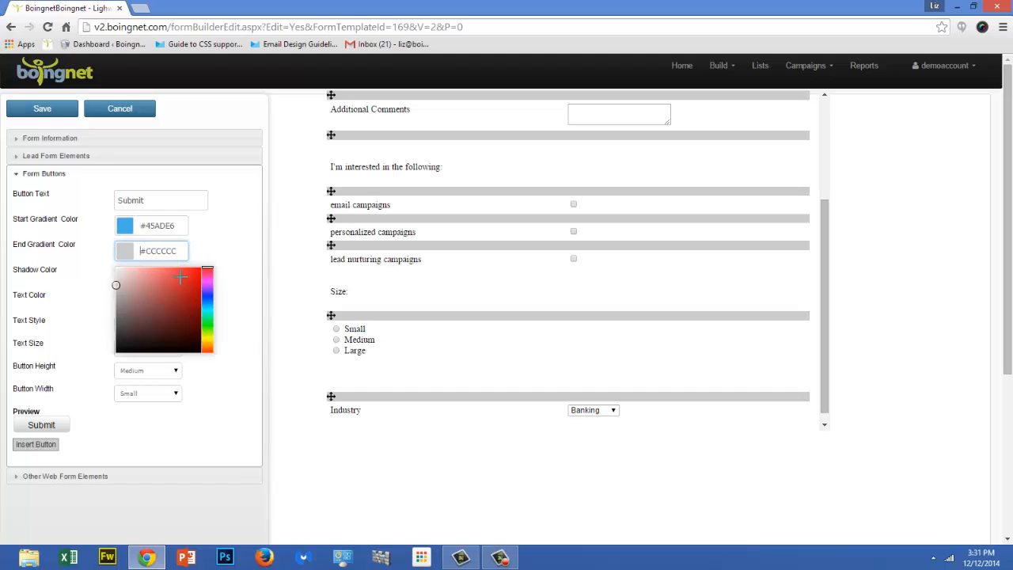
click(208, 305)
click(188, 308)
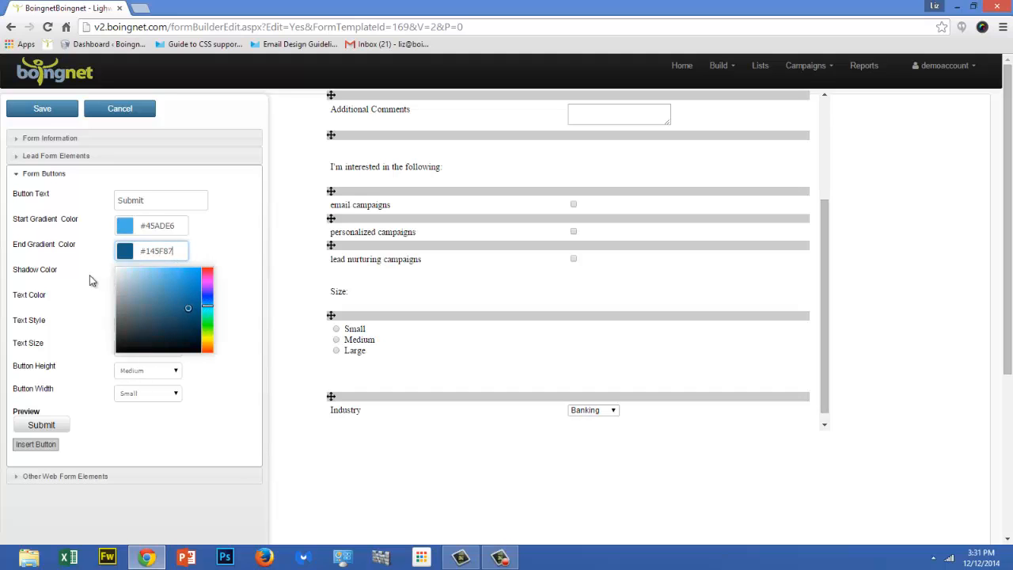
click(89, 275)
Set the Submit button's shadow color to dark blue #1C2B82 and its text color to near-white #FCF7F7.
click(139, 275)
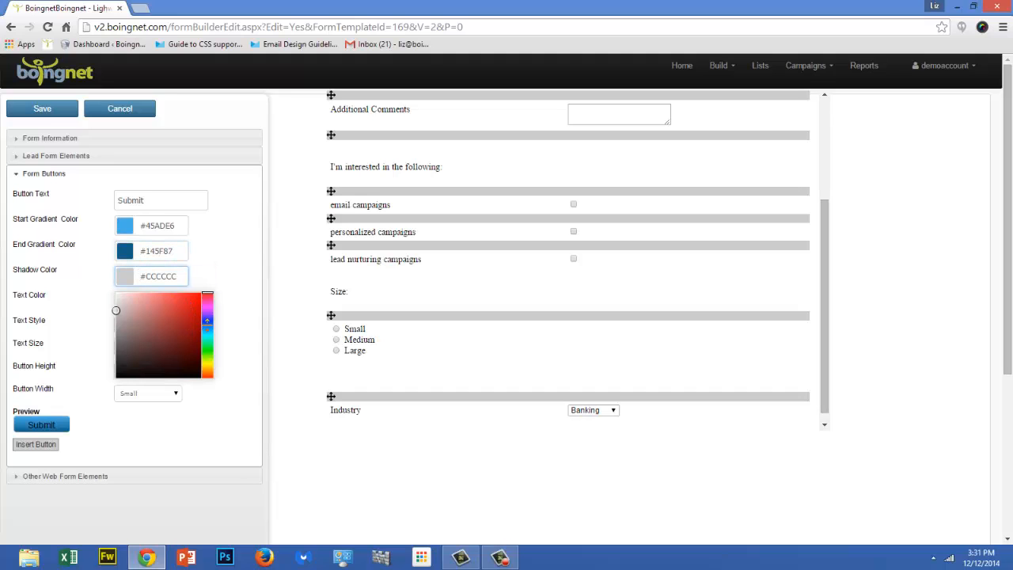
click(207, 323)
click(182, 334)
click(87, 313)
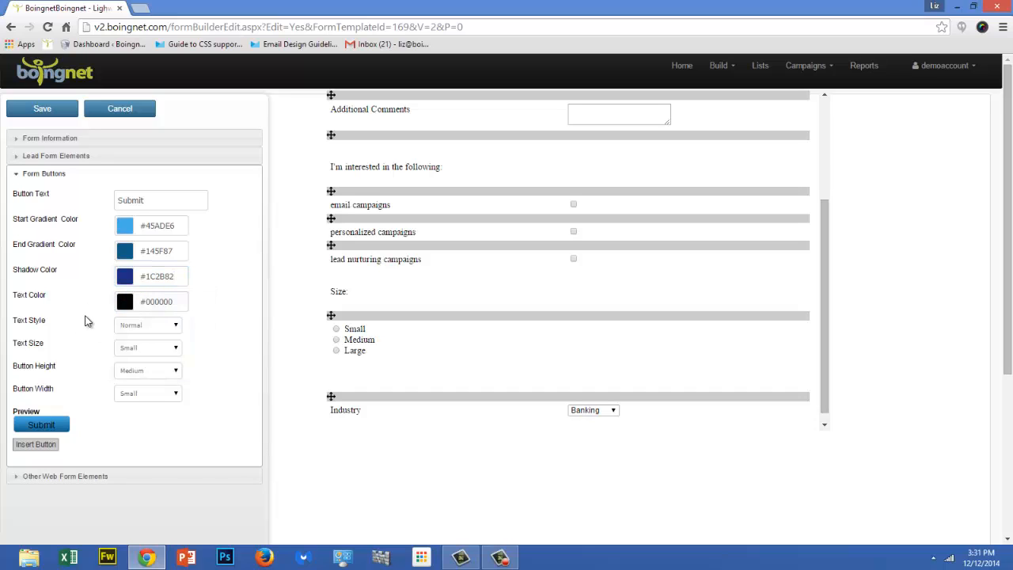
click(139, 300)
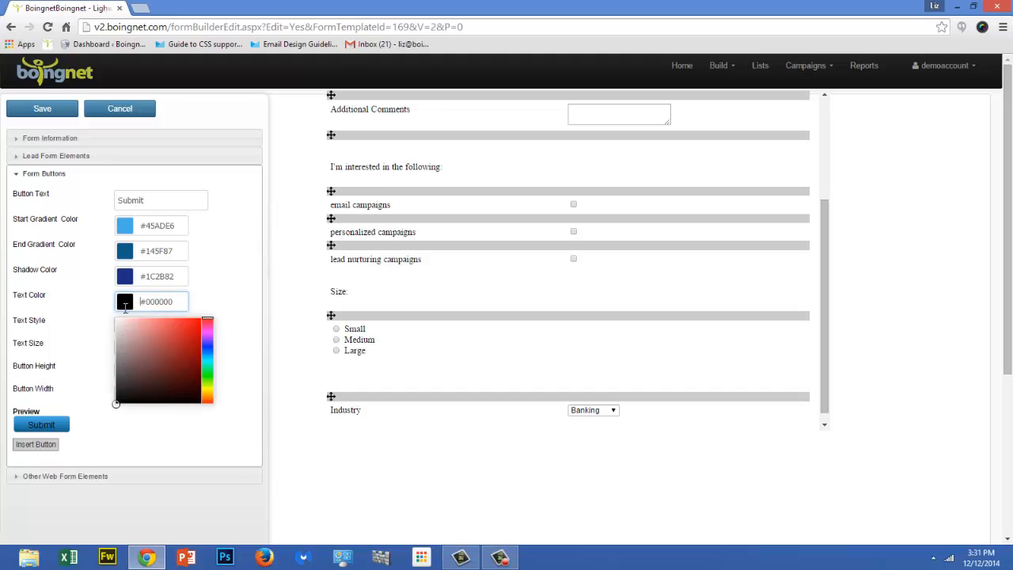
click(116, 319)
click(112, 326)
Set the Submit button's text style to Bold and its text size to Extra Large.
click(175, 325)
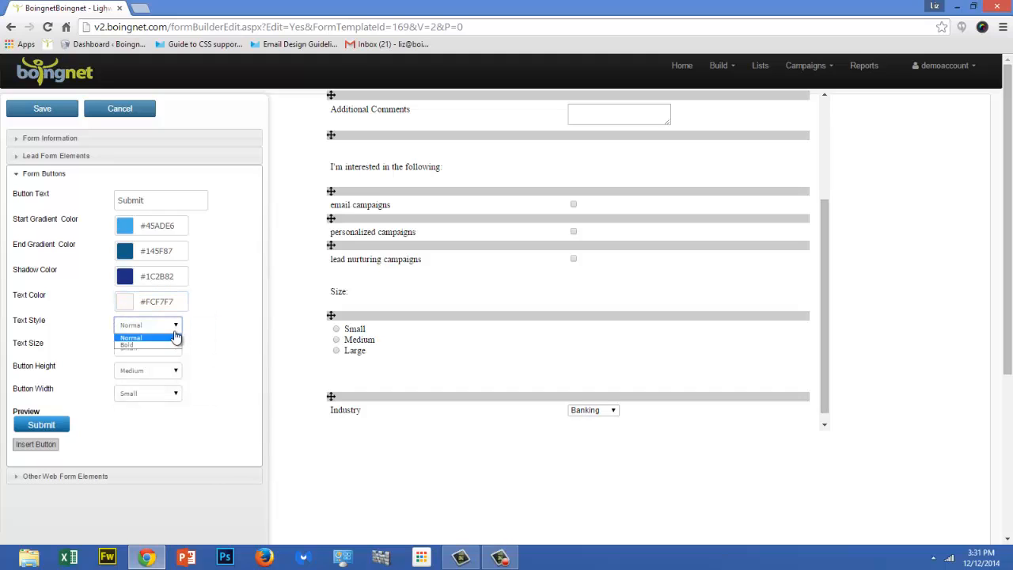
click(167, 346)
click(173, 349)
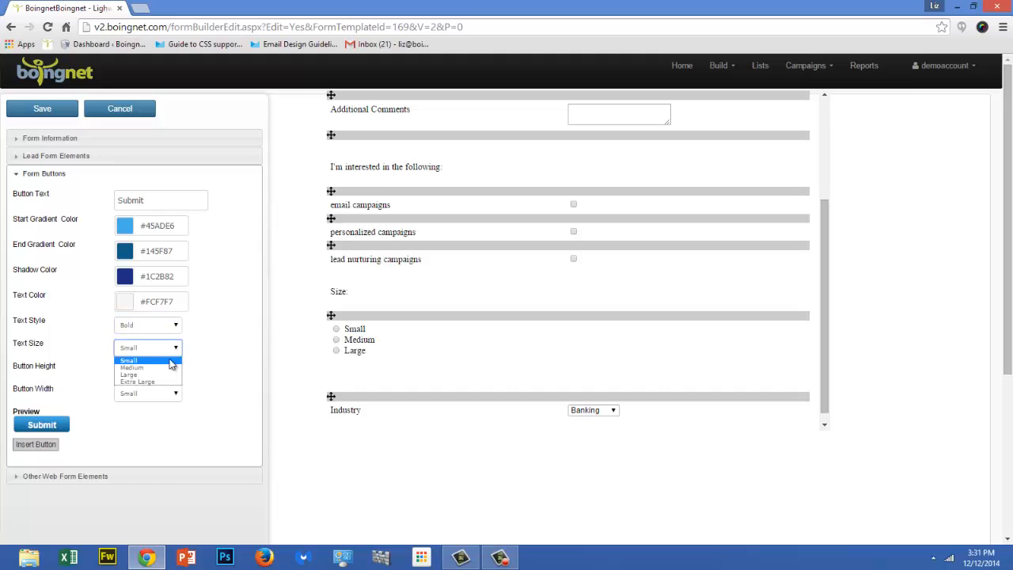
click(167, 383)
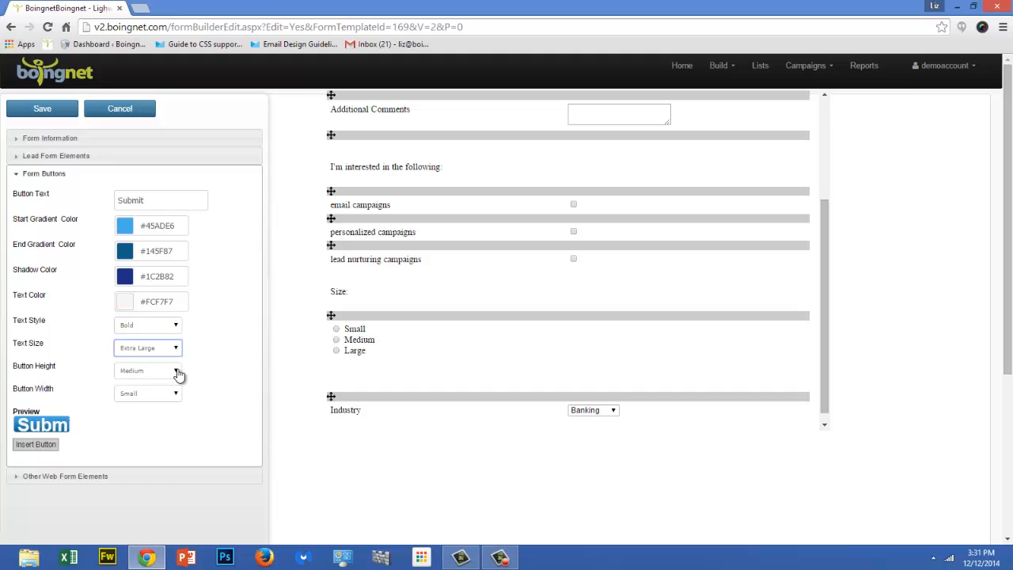
Set the Submit button's height and width to Extra Large and insert it below the Industry dropdown.
click(176, 370)
click(162, 404)
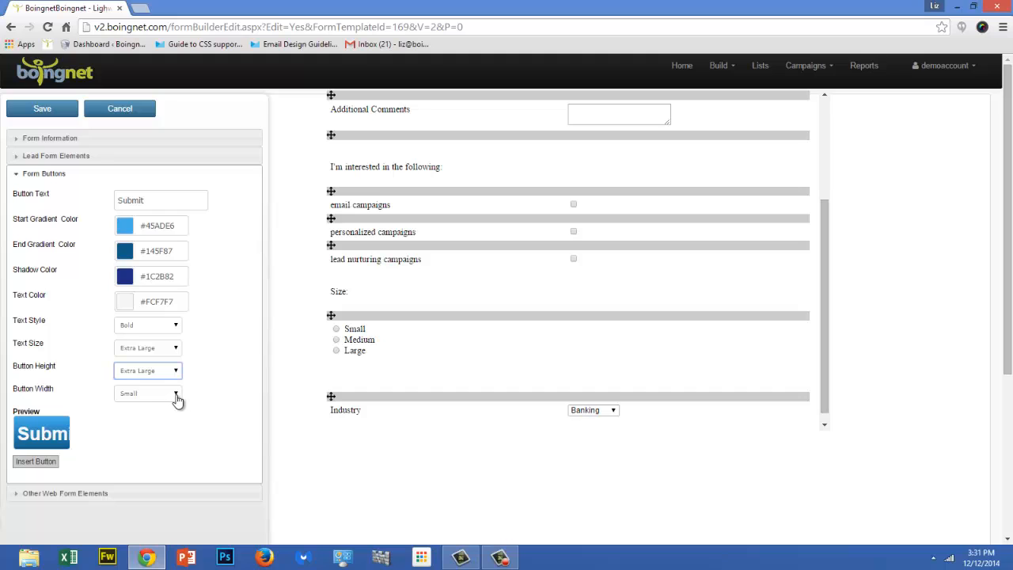
click(175, 394)
click(168, 427)
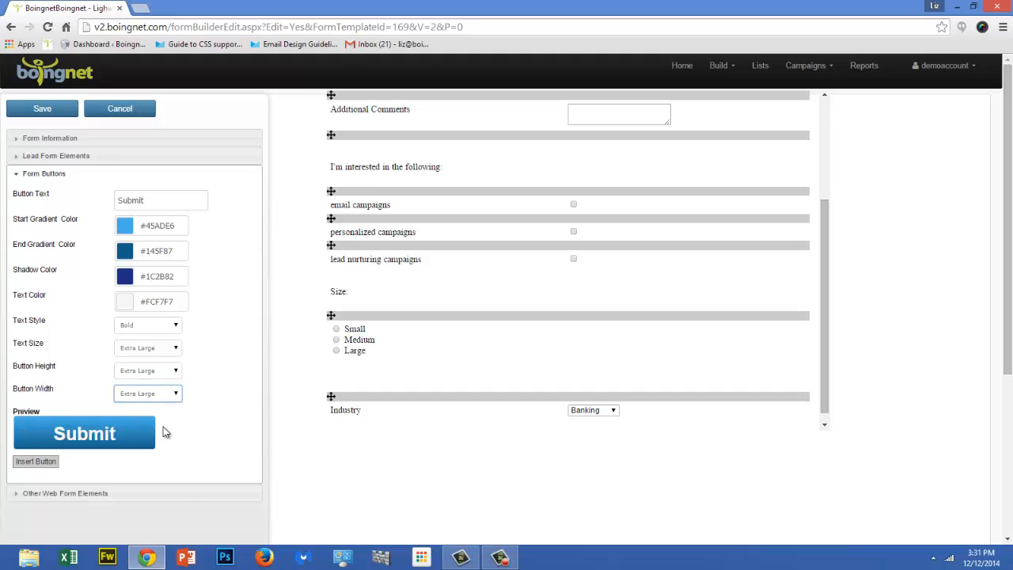
click(41, 466)
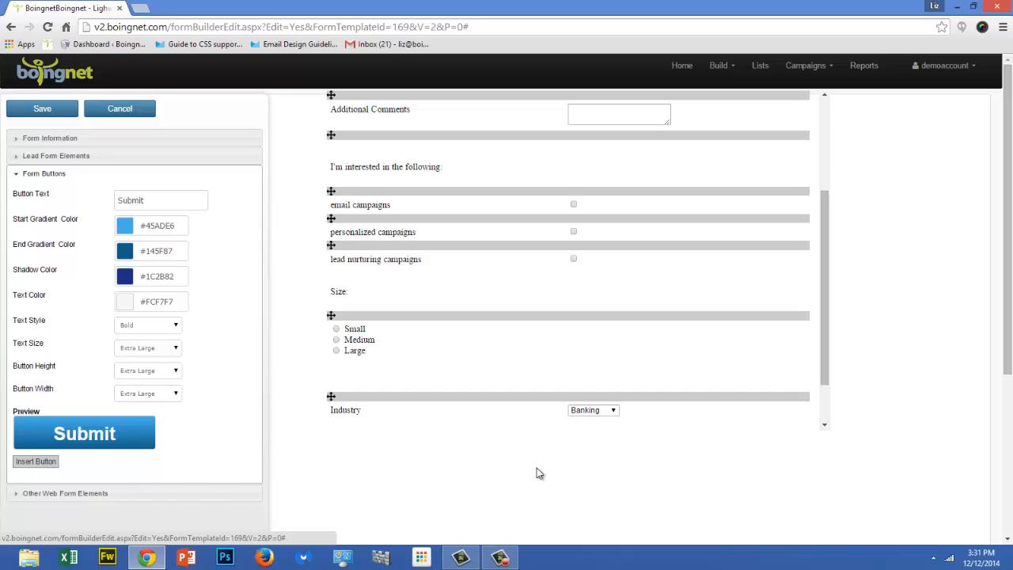
click(824, 425)
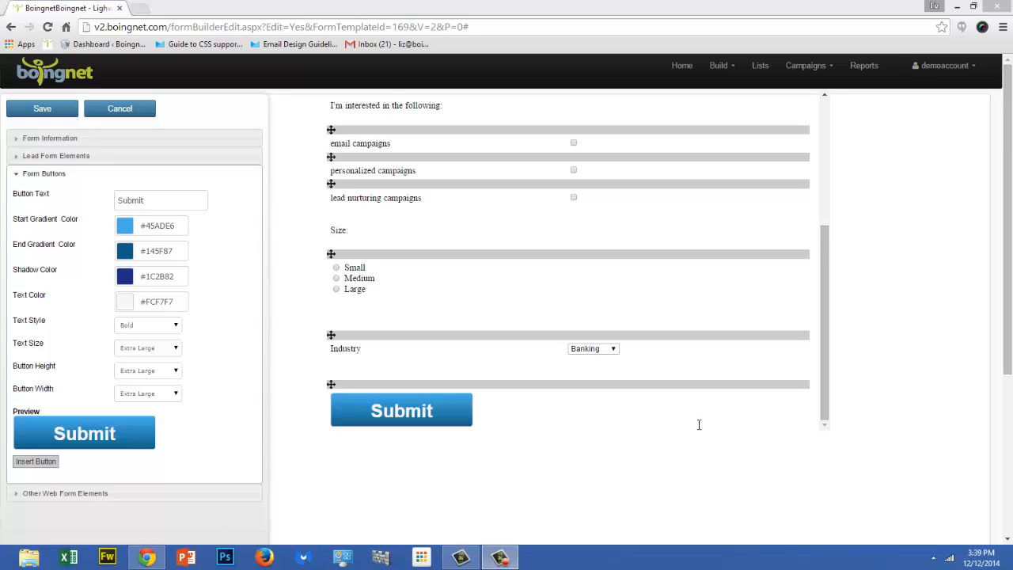
Save the web form and open the page template named Demo for editing.
click(63, 110)
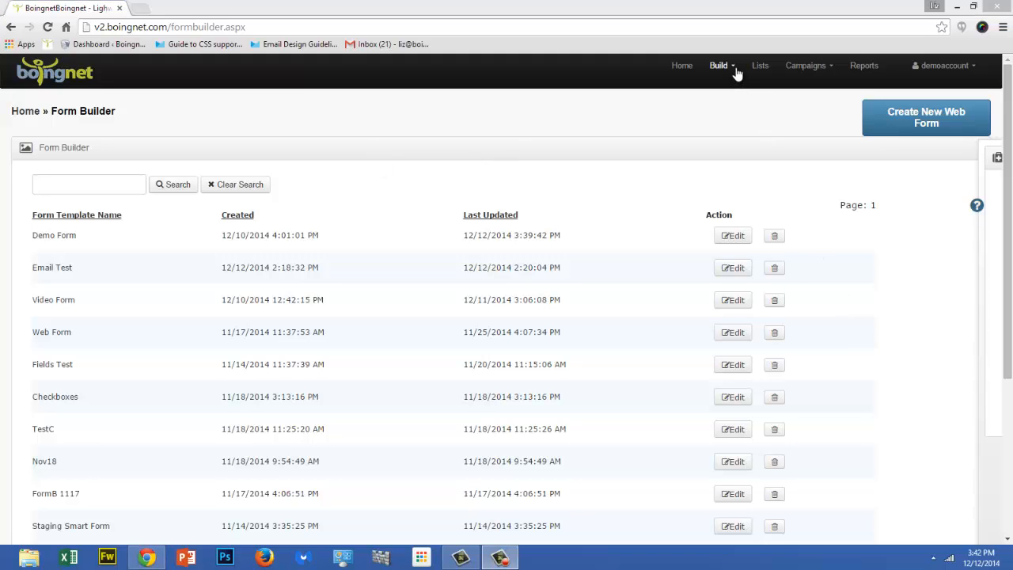
click(734, 69)
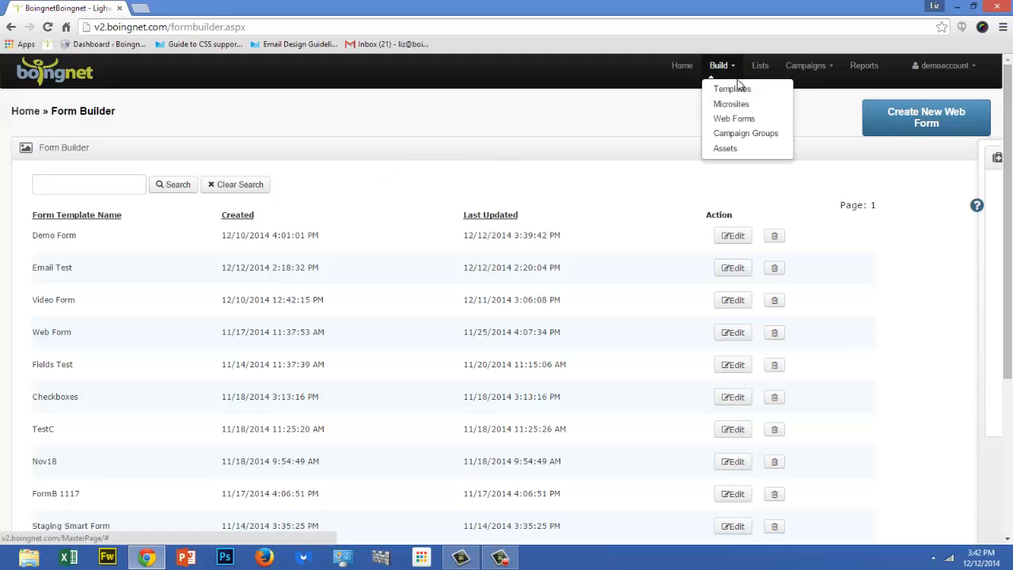
click(739, 92)
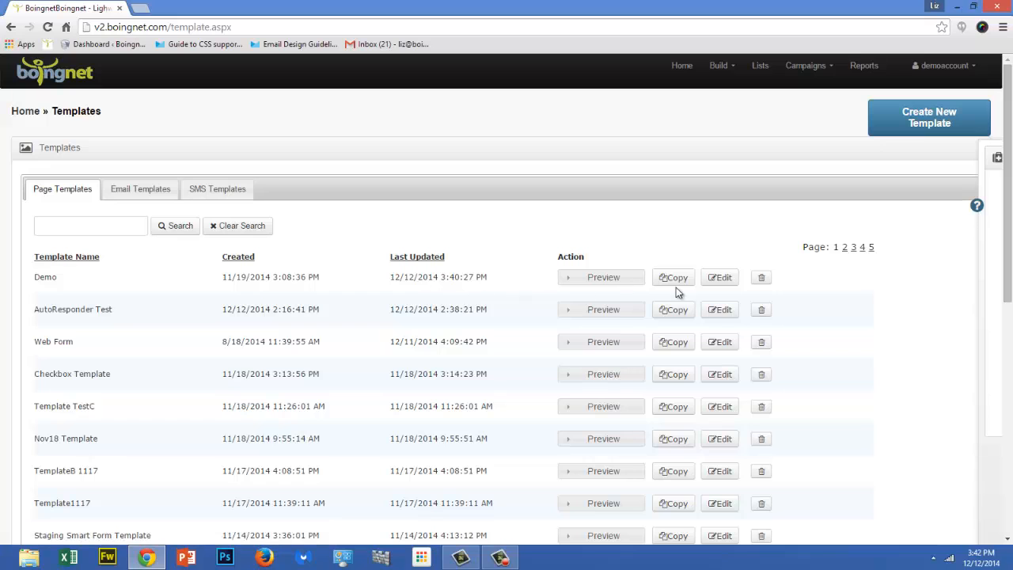
click(730, 278)
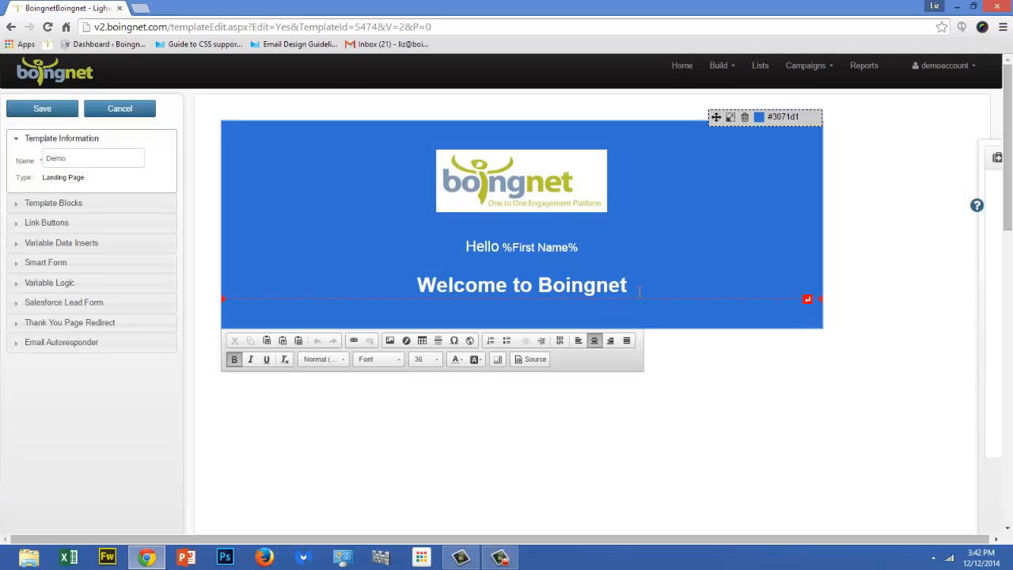
Add a new line below the "Welcome to Boingnet" heading and insert the Demo Form smart form there.
key(Return)
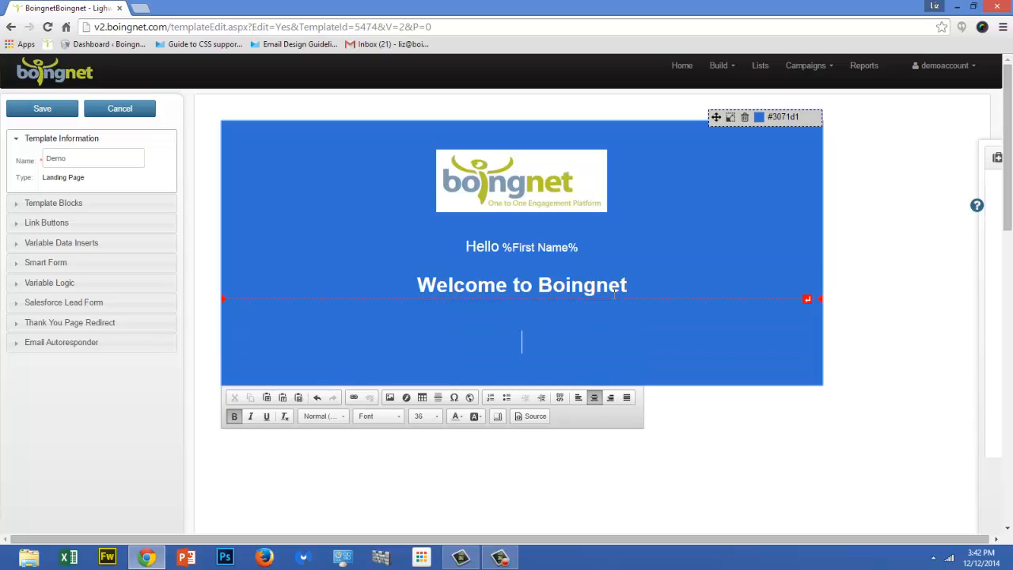
click(64, 267)
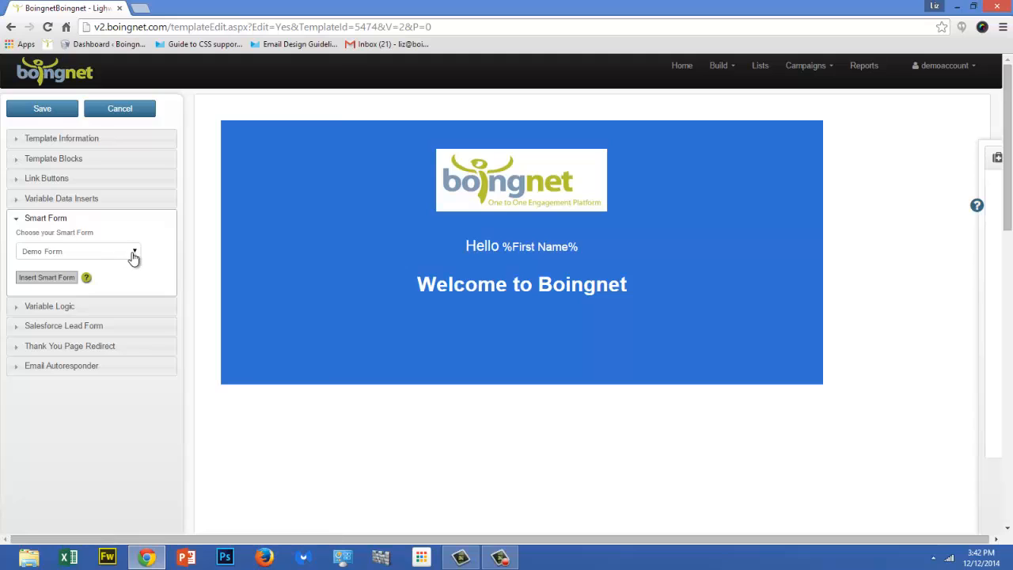
click(55, 279)
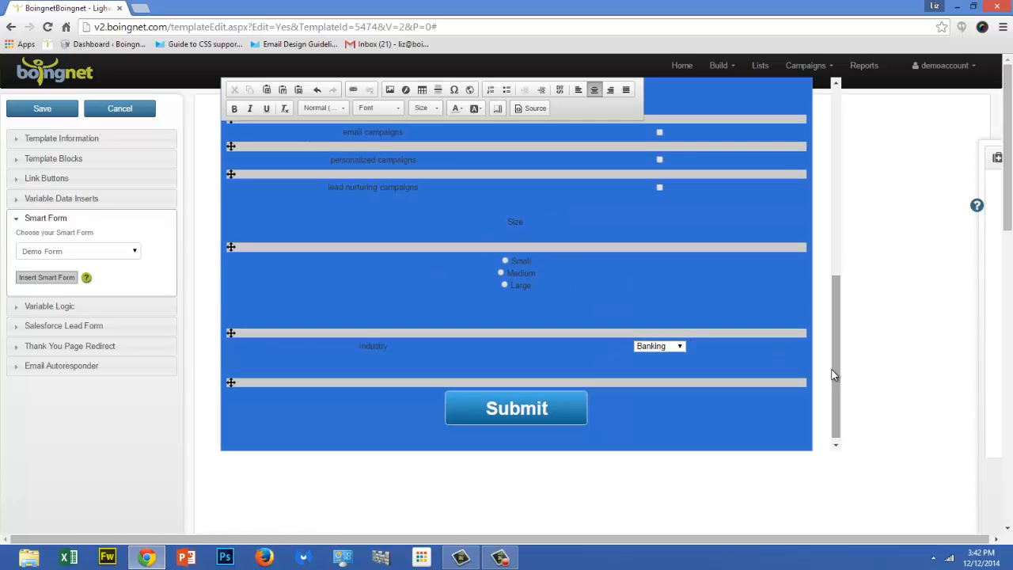
drag(836, 373, 860, 192)
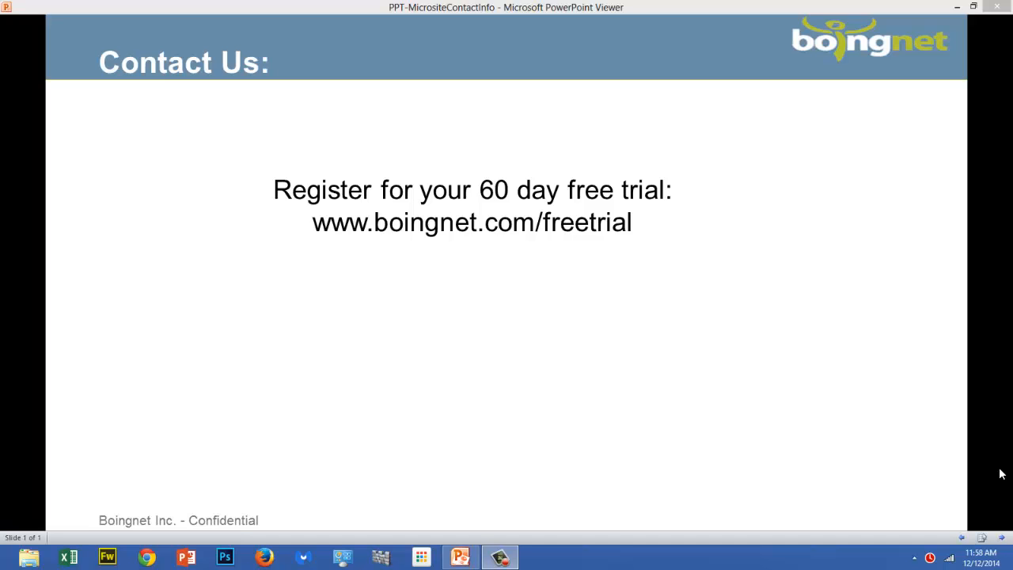
click(1002, 538)
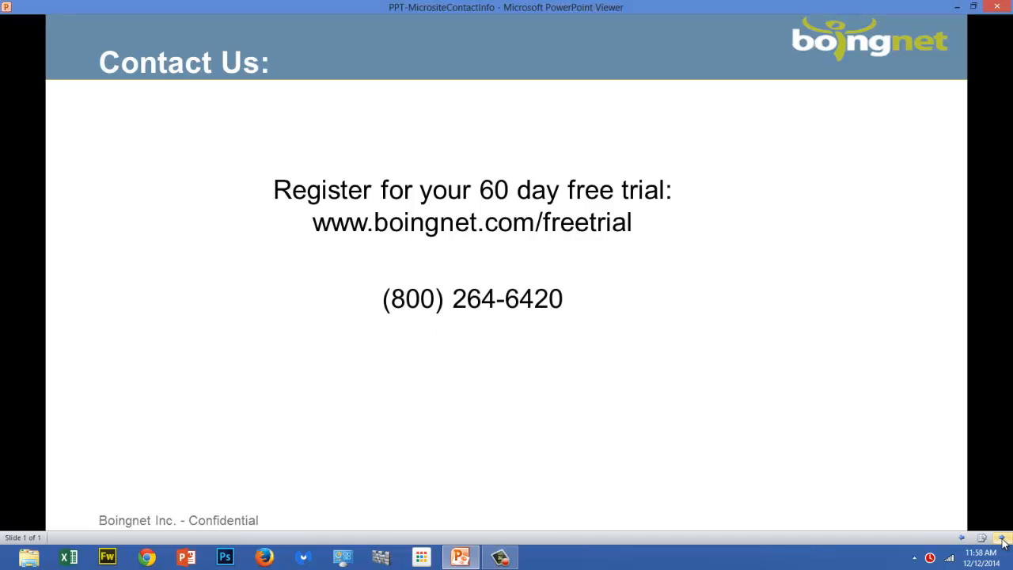